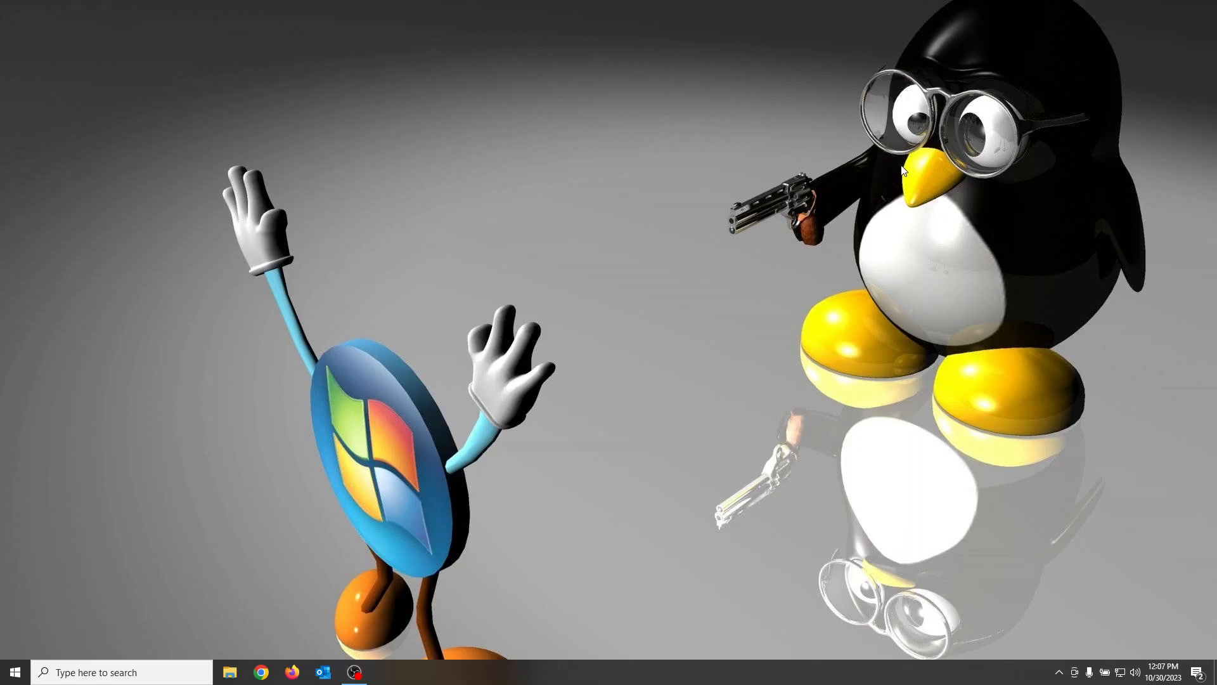
Step: Open This PC in File Explorer, check the free space on Local Disk (C:), and close the window
key("super+e")
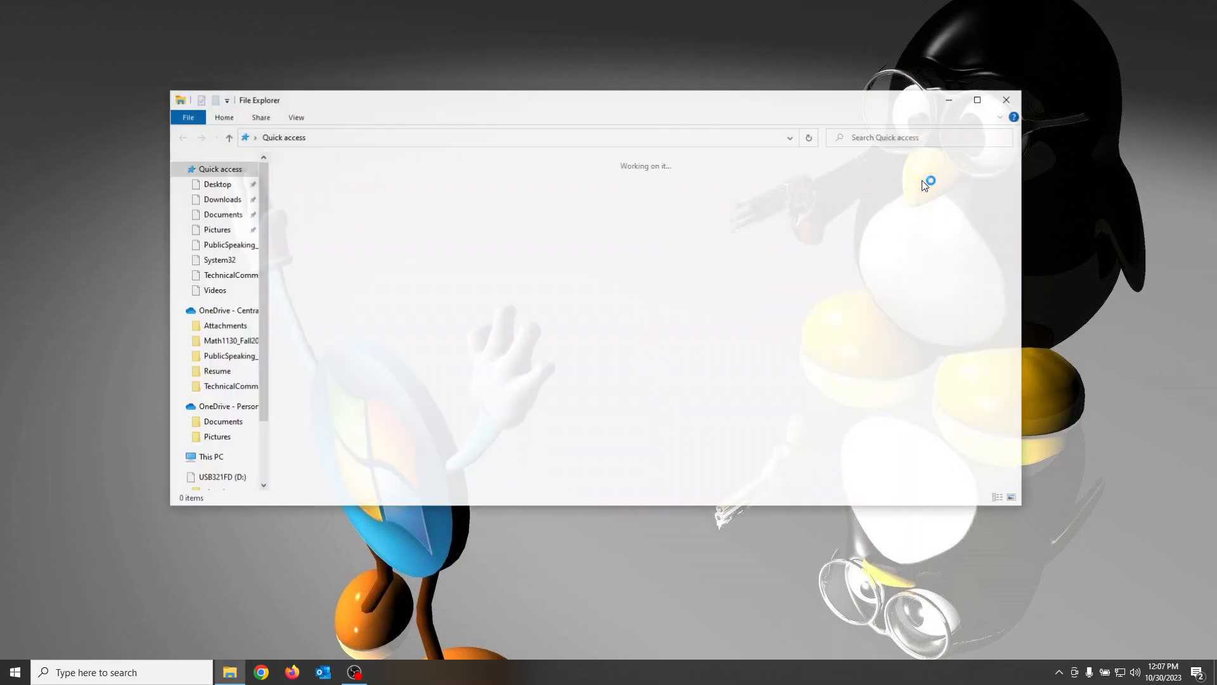
left_click(199, 458)
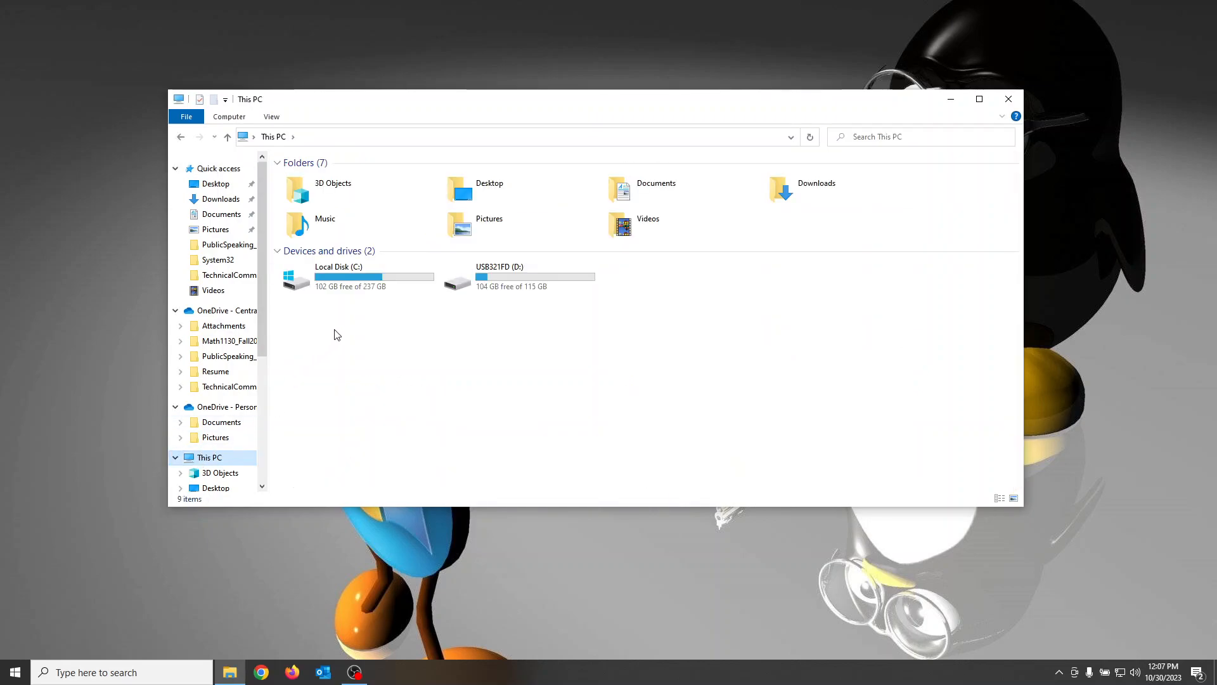
left_click(328, 291)
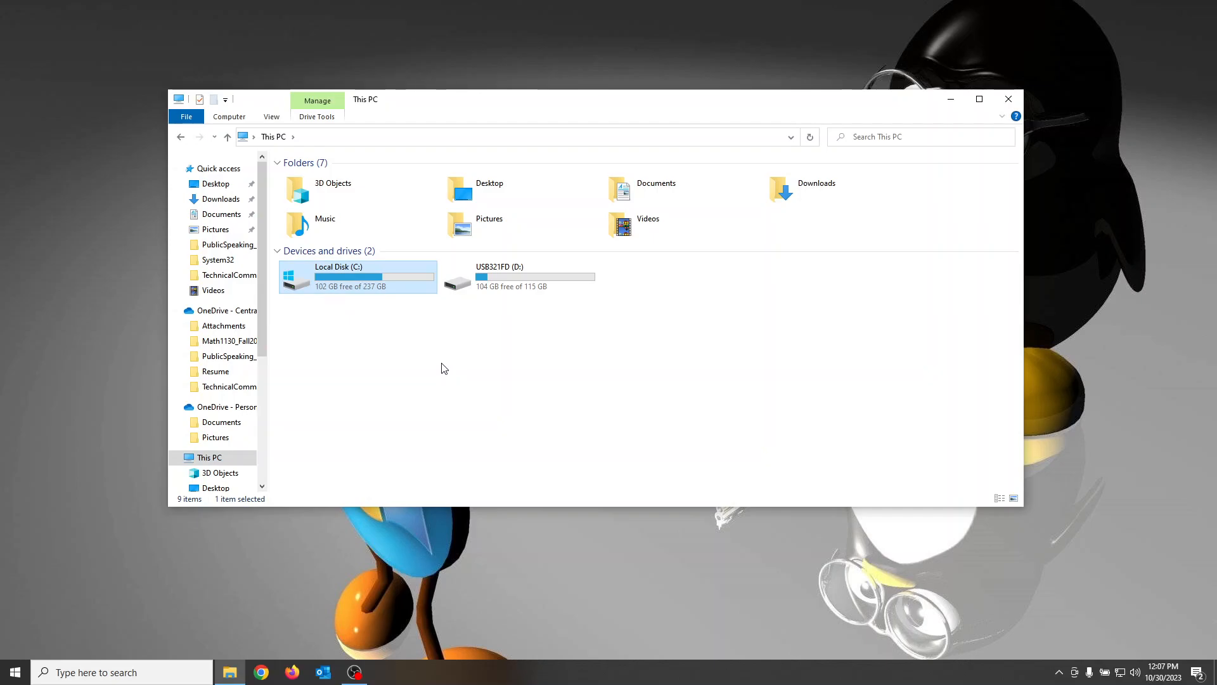
left_click(581, 409)
left_click(1009, 99)
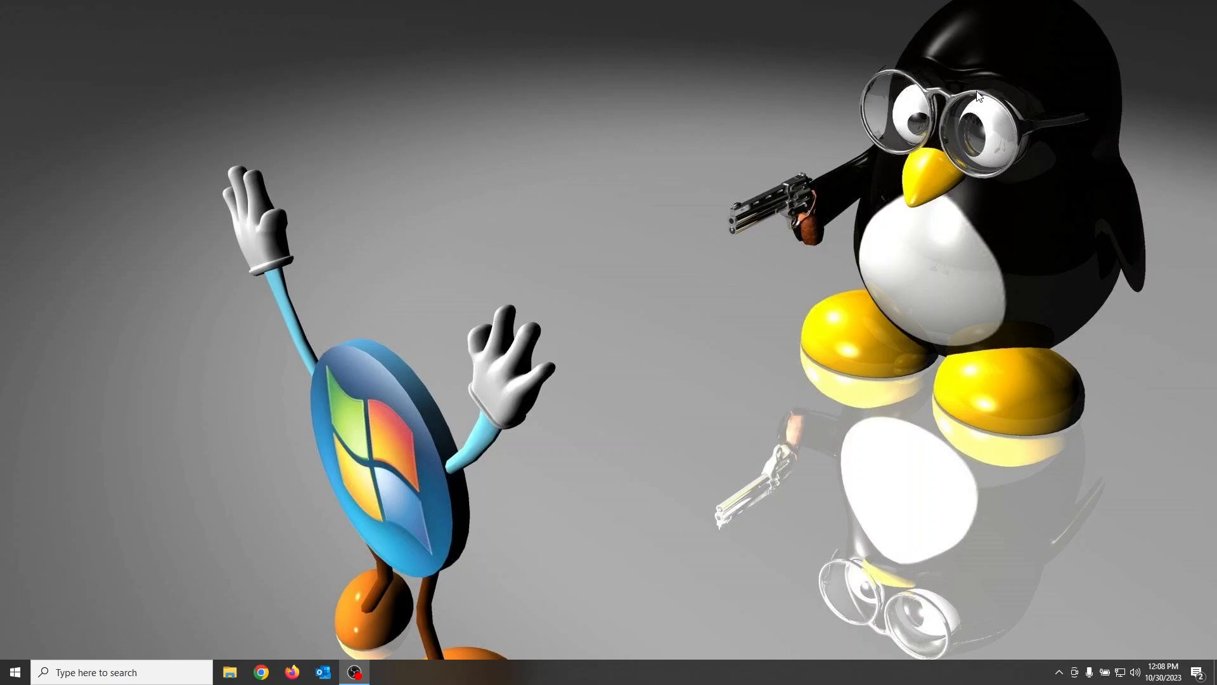
Step: Open Task Manager with full details, examine the computer's memory performance, and close it
key("ctrl+shift+Escape")
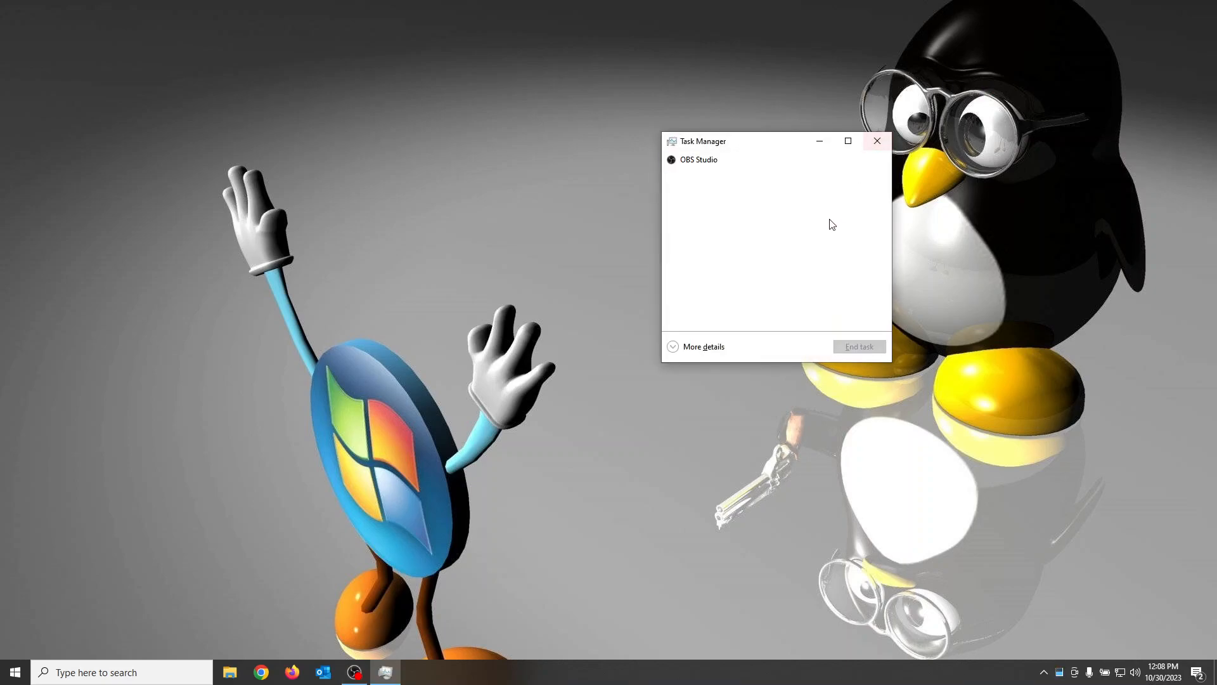
left_click(673, 347)
left_click(728, 173)
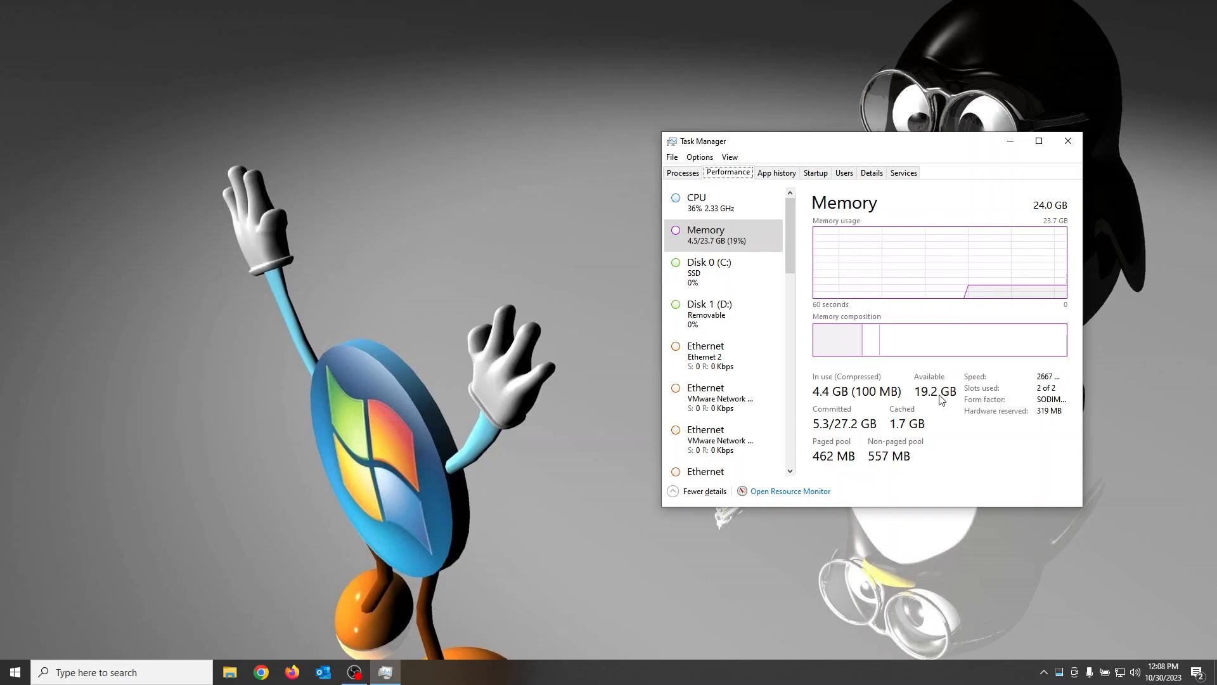
left_click(1066, 148)
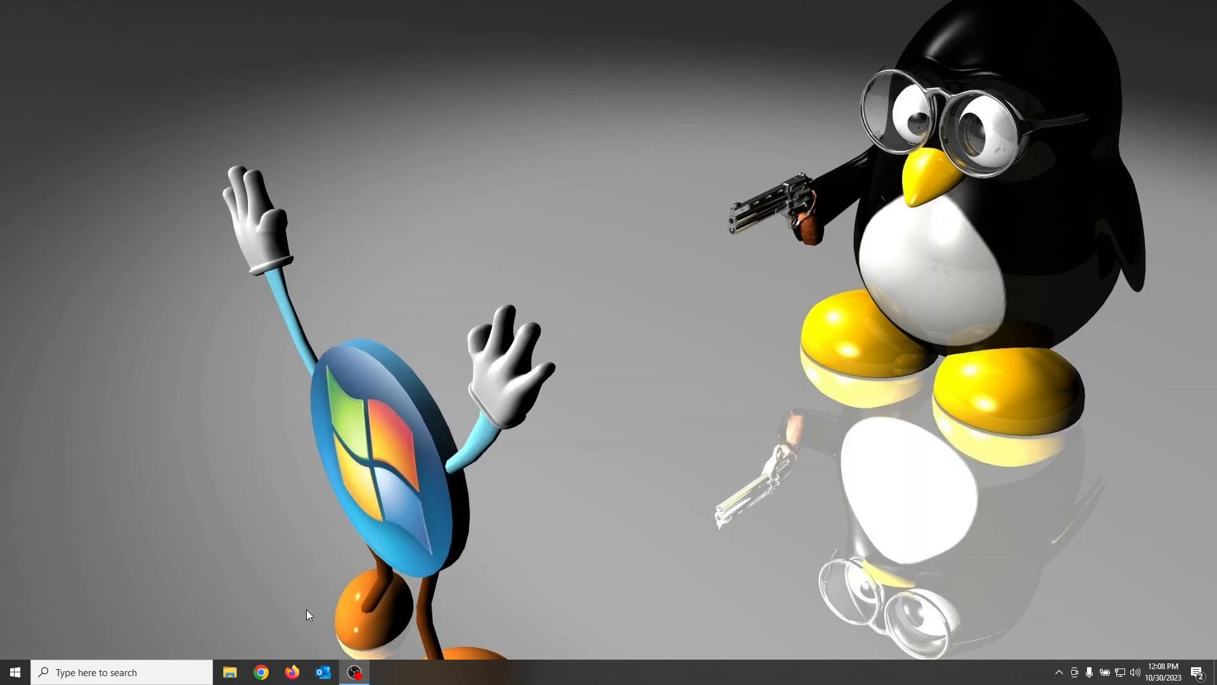
Step: In Chrome, search the web for "download 7 zip" and open the official 7-zip.org Download page
left_click(262, 673)
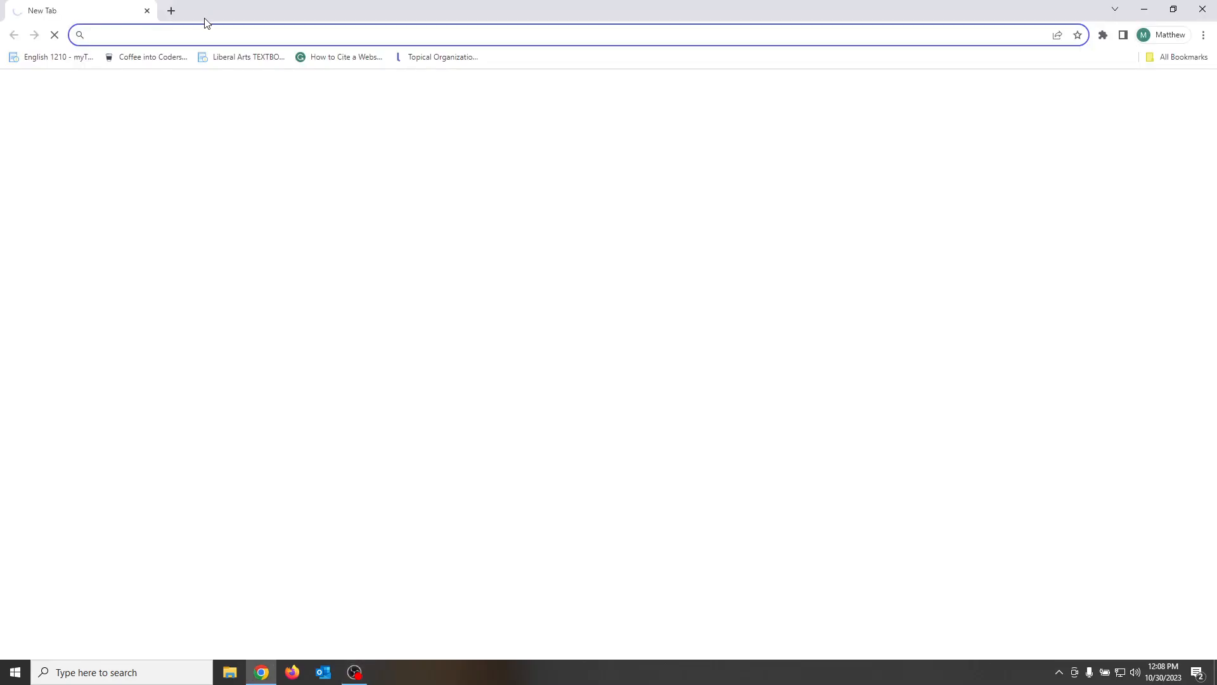
left_click(193, 36)
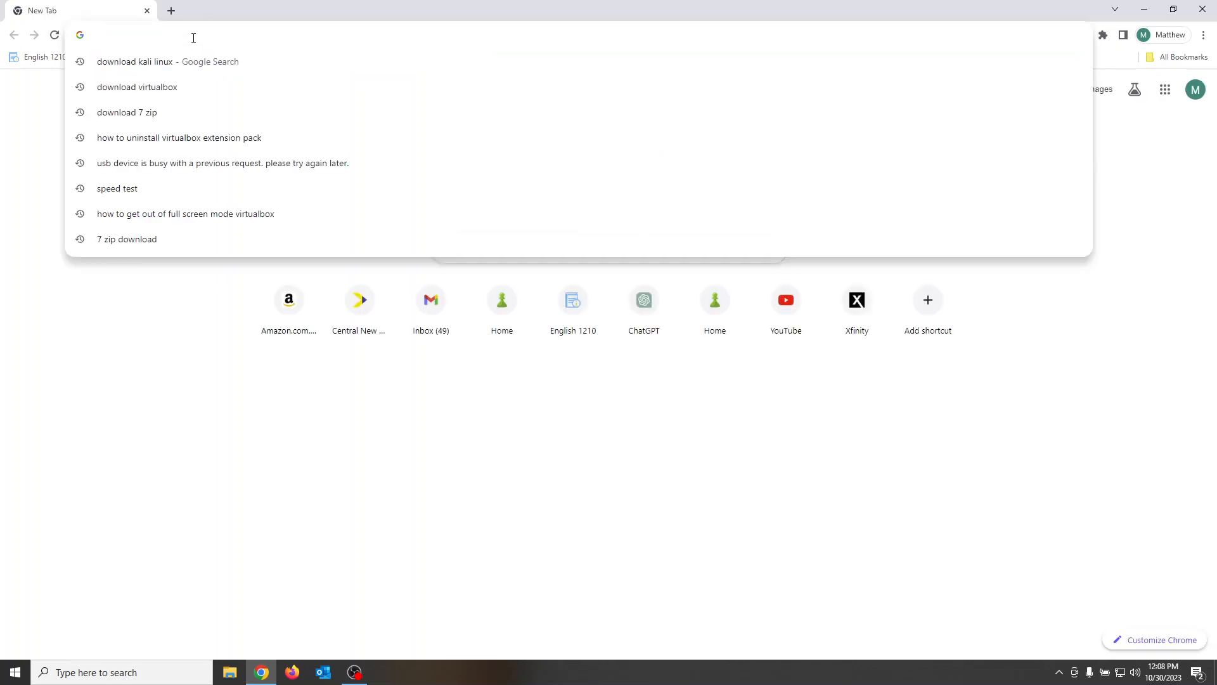
type("downlk")
key("BackSpace")
type("oad")
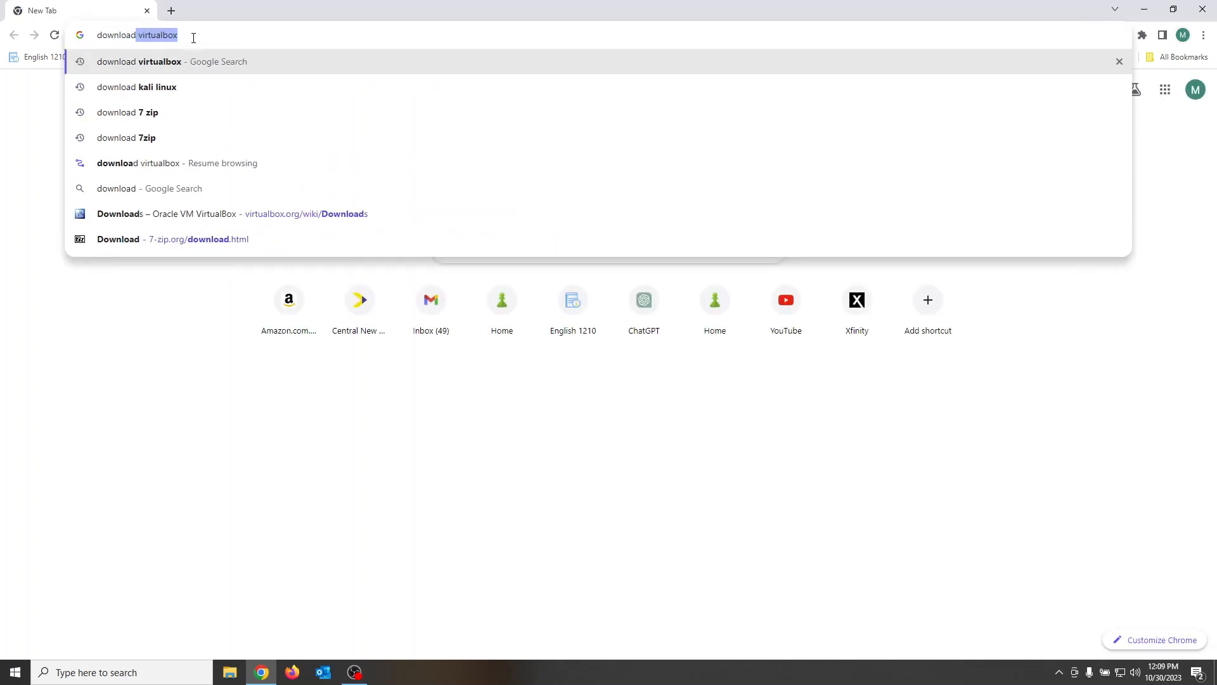
key("Down")
key("Down")
key("Return")
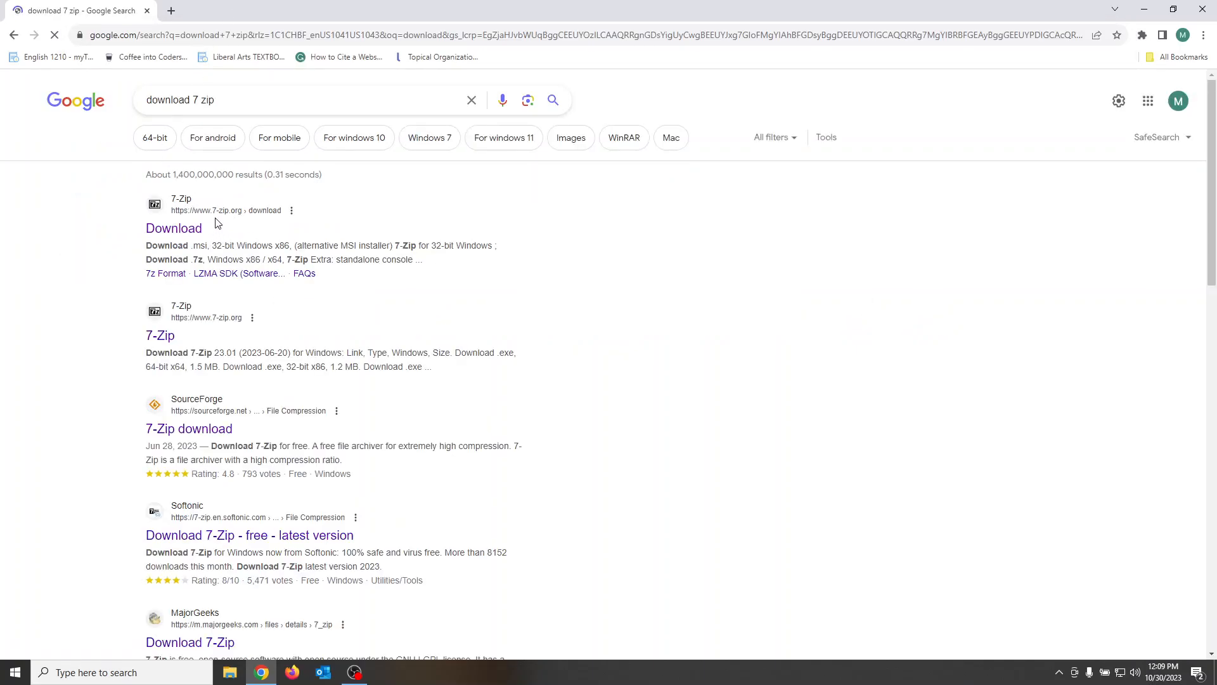
left_click(184, 232)
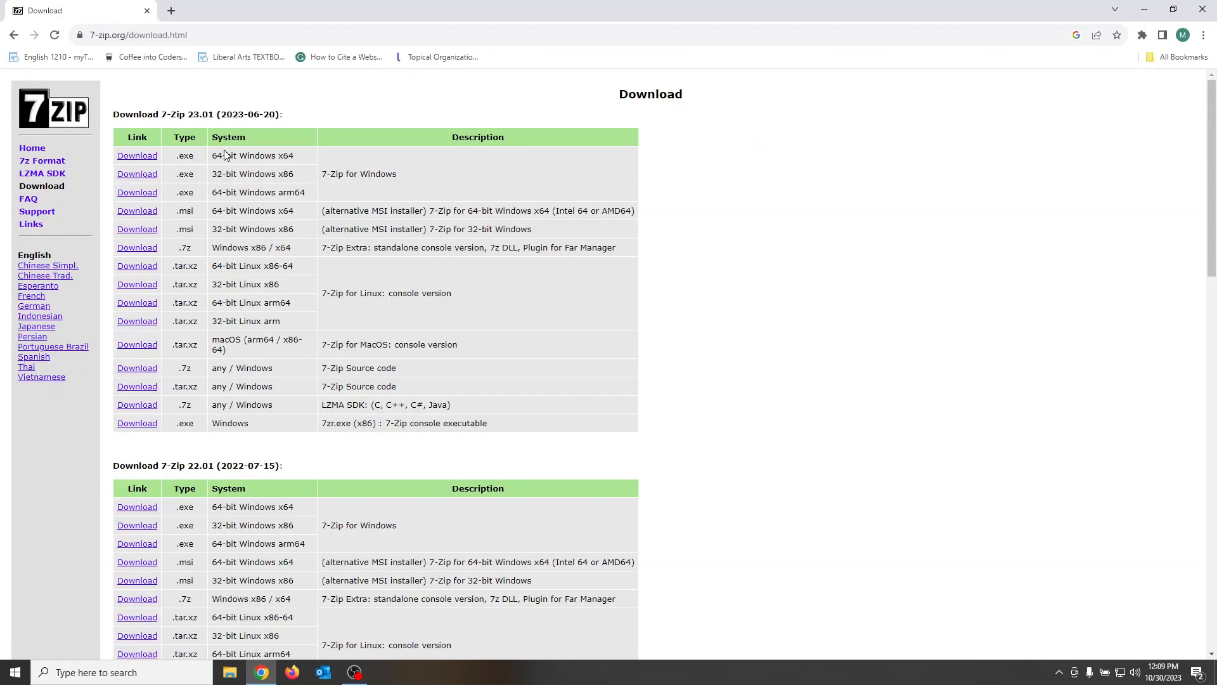
Step: Download the 7-Zip 23.01 .exe for 64-bit Windows x64 and install it in C:\Program Files\7-Zip\
left_click(136, 158)
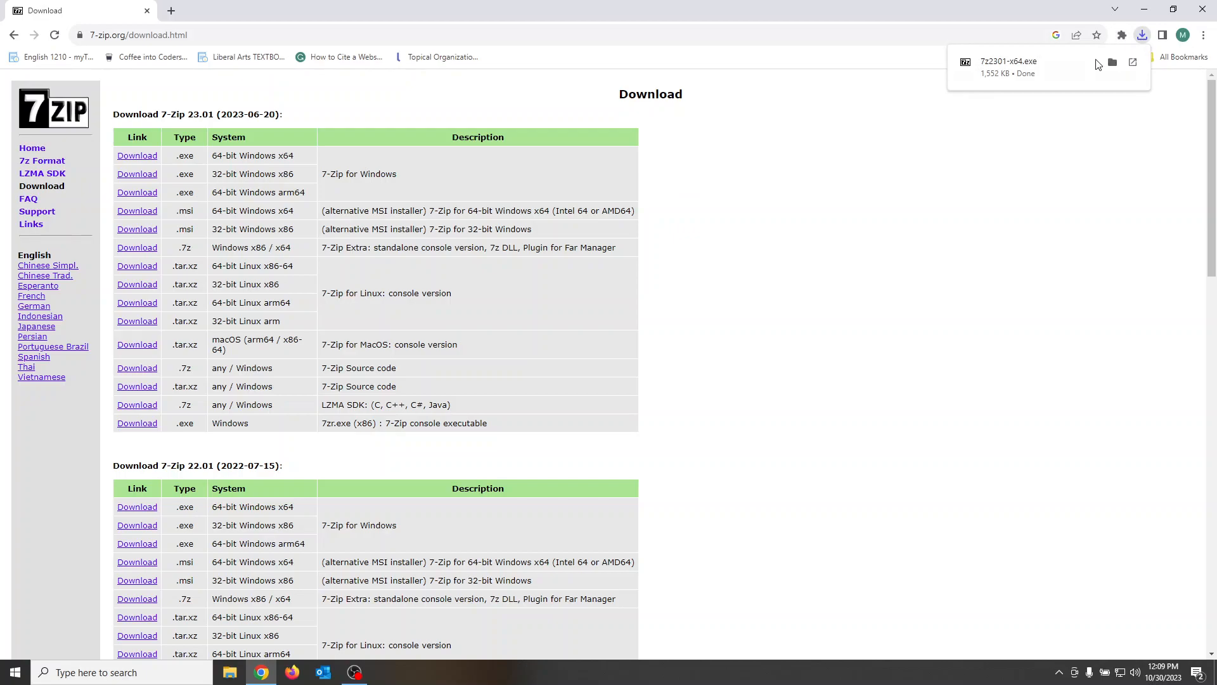
left_click(1024, 70)
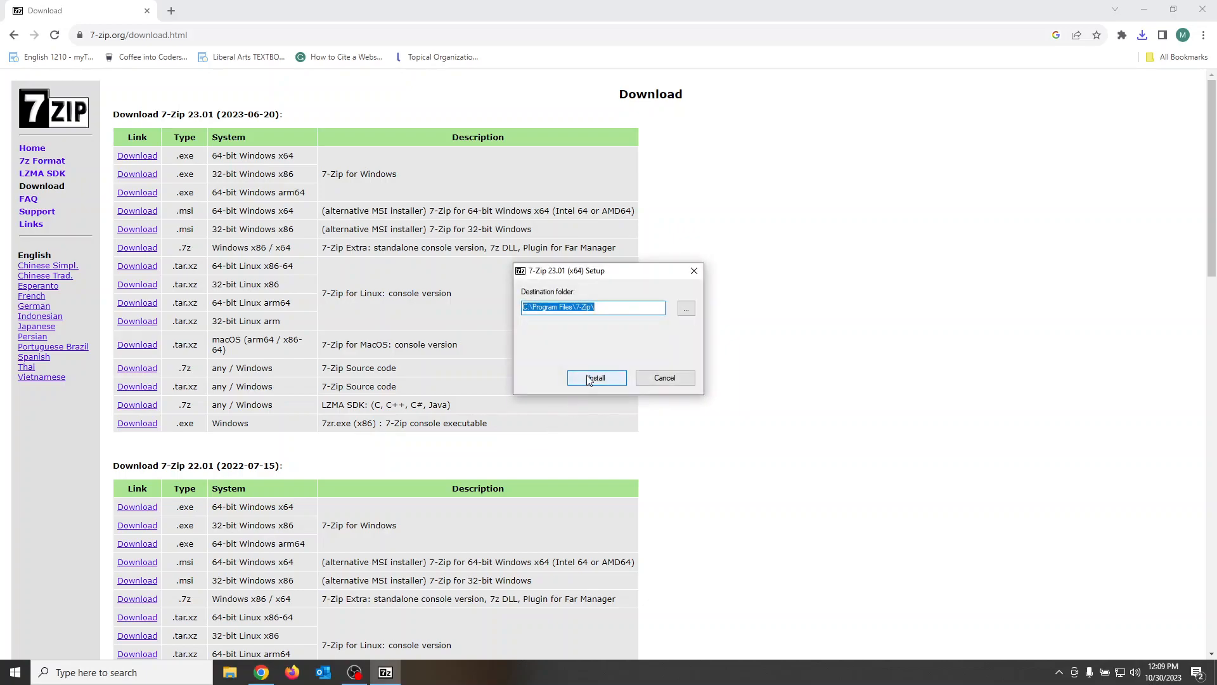
left_click(601, 383)
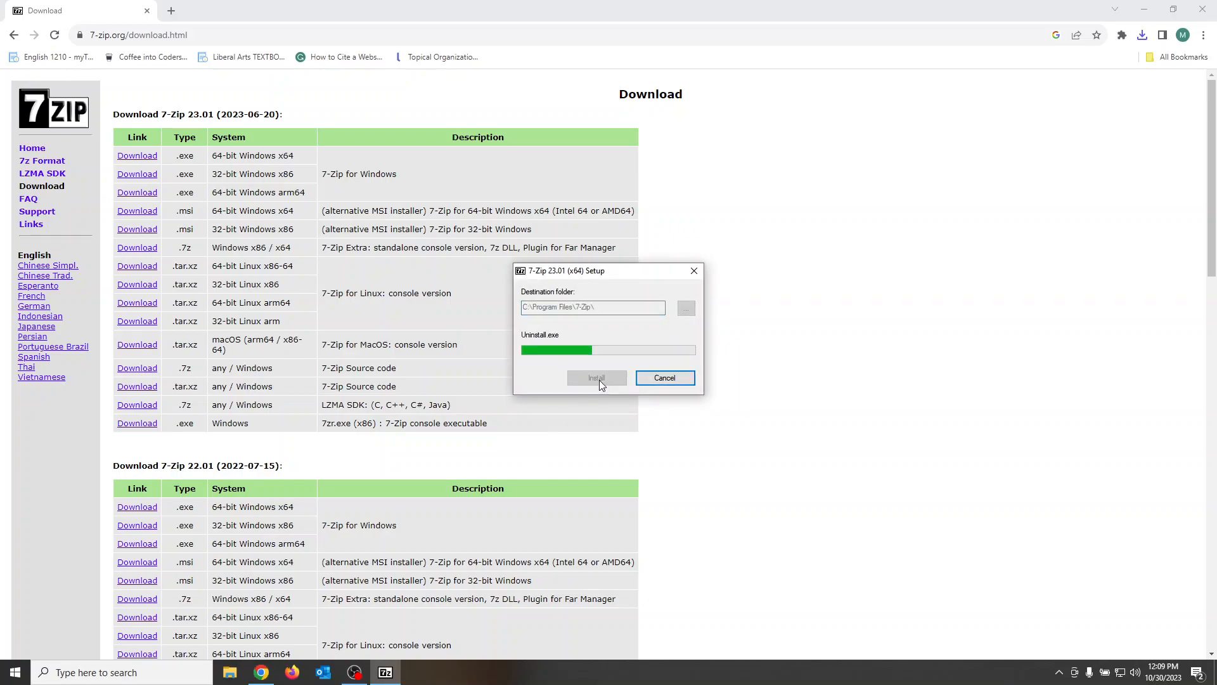
left_click(599, 379)
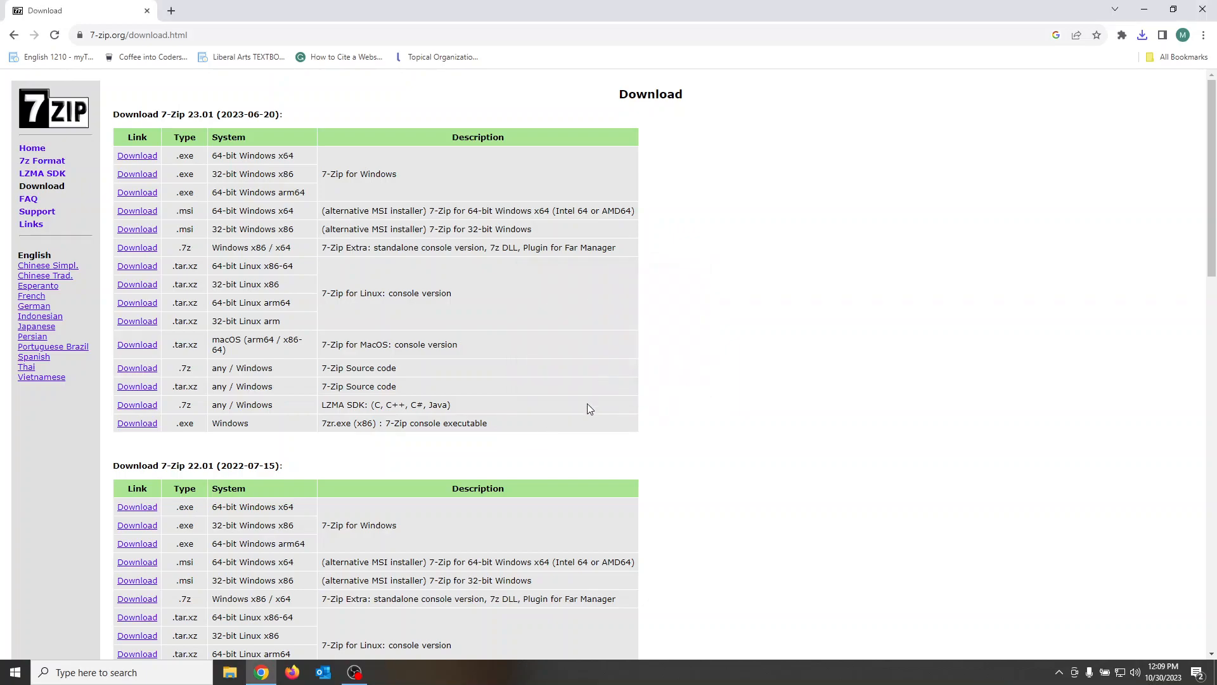
Step: Search the web for "download kali linux"
left_click(281, 34)
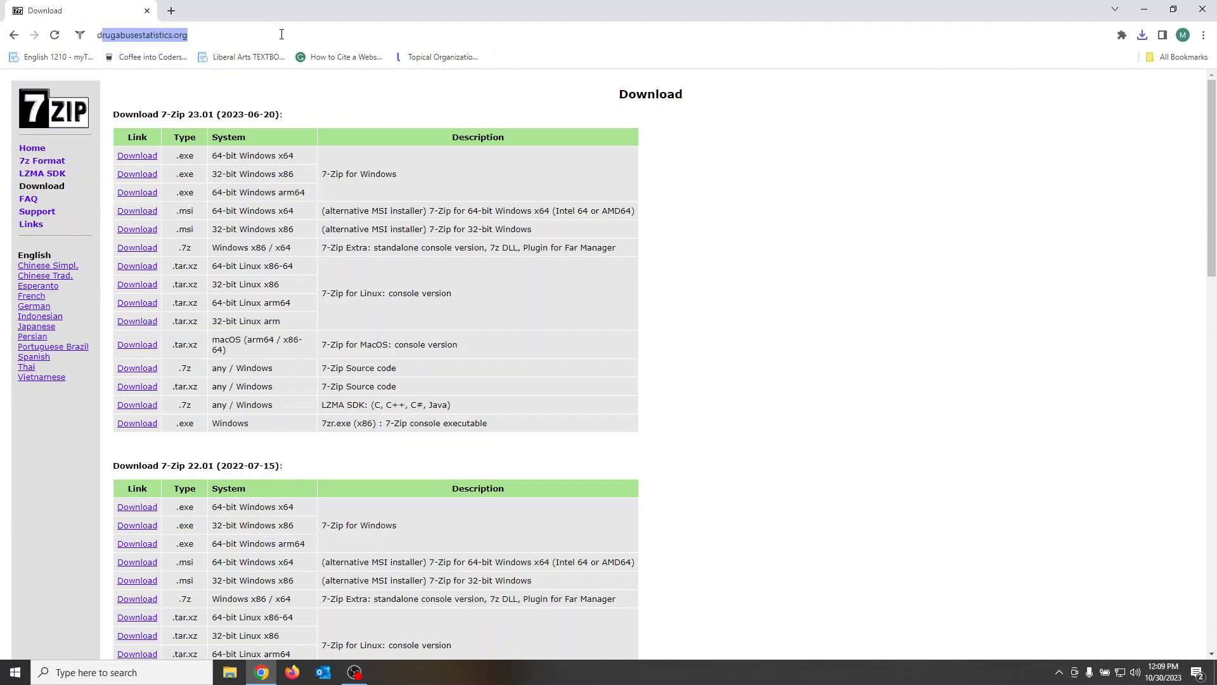
type("download ka")
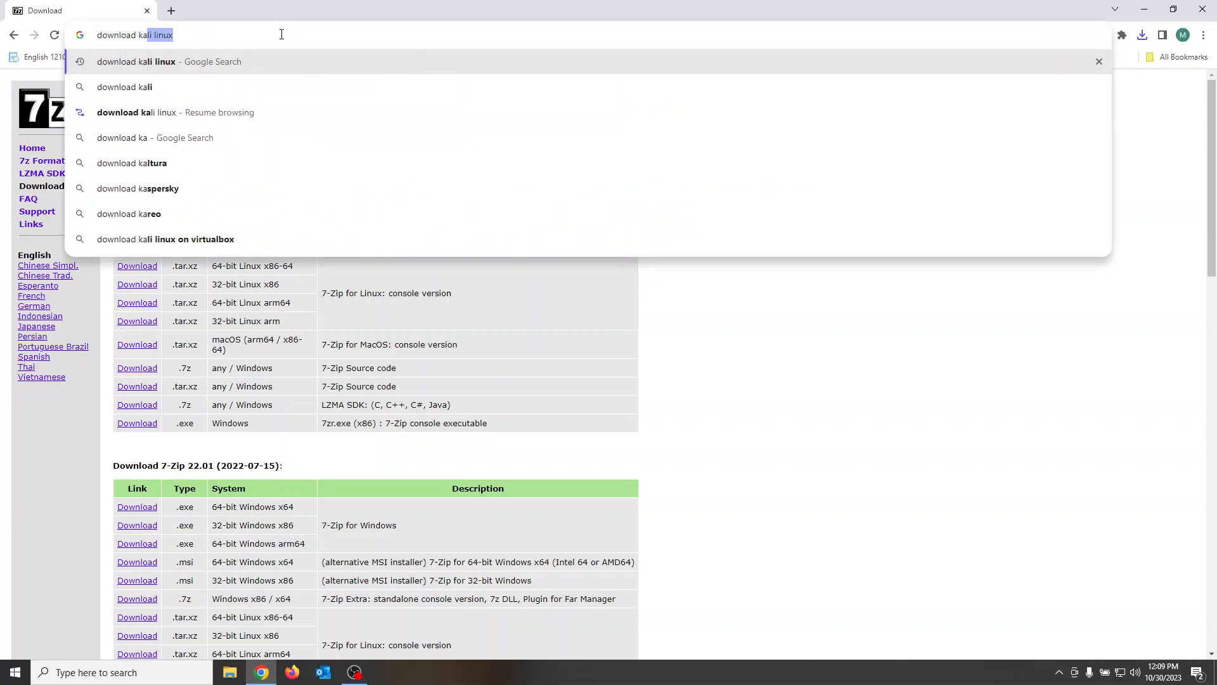
key("Return")
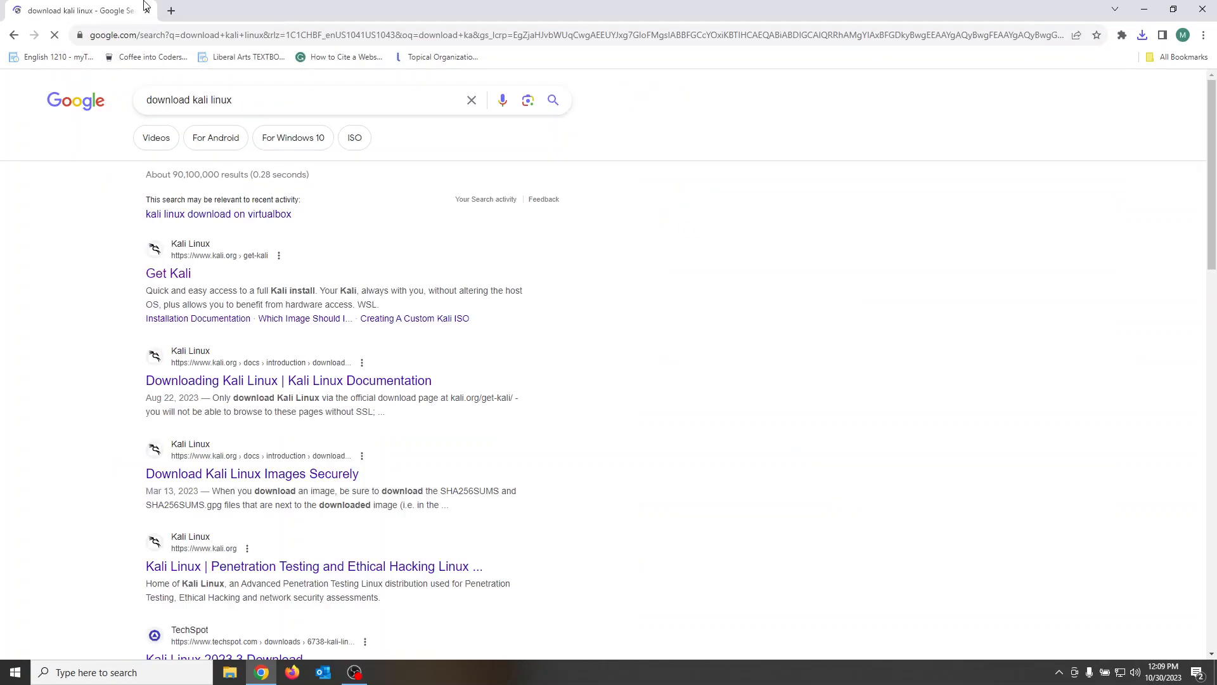
Step: From the official Get Kali page, start downloading the 64-bit pre-built VirtualBox virtual machine image
left_click(168, 279)
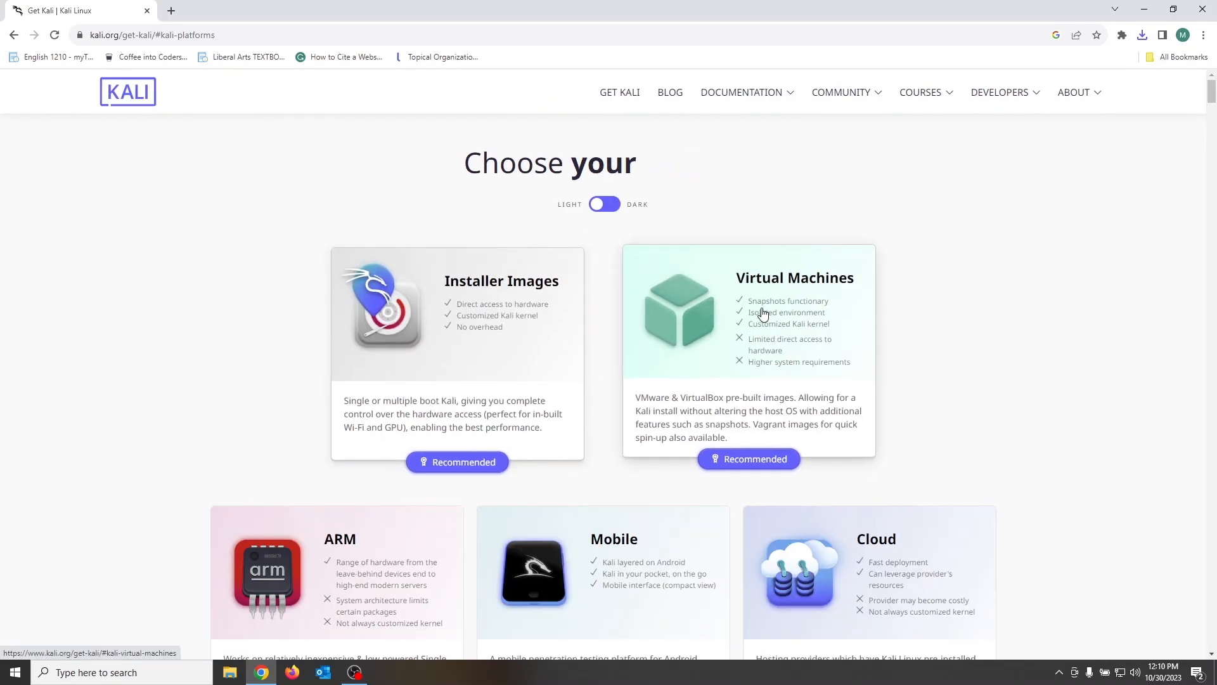
left_click(721, 483)
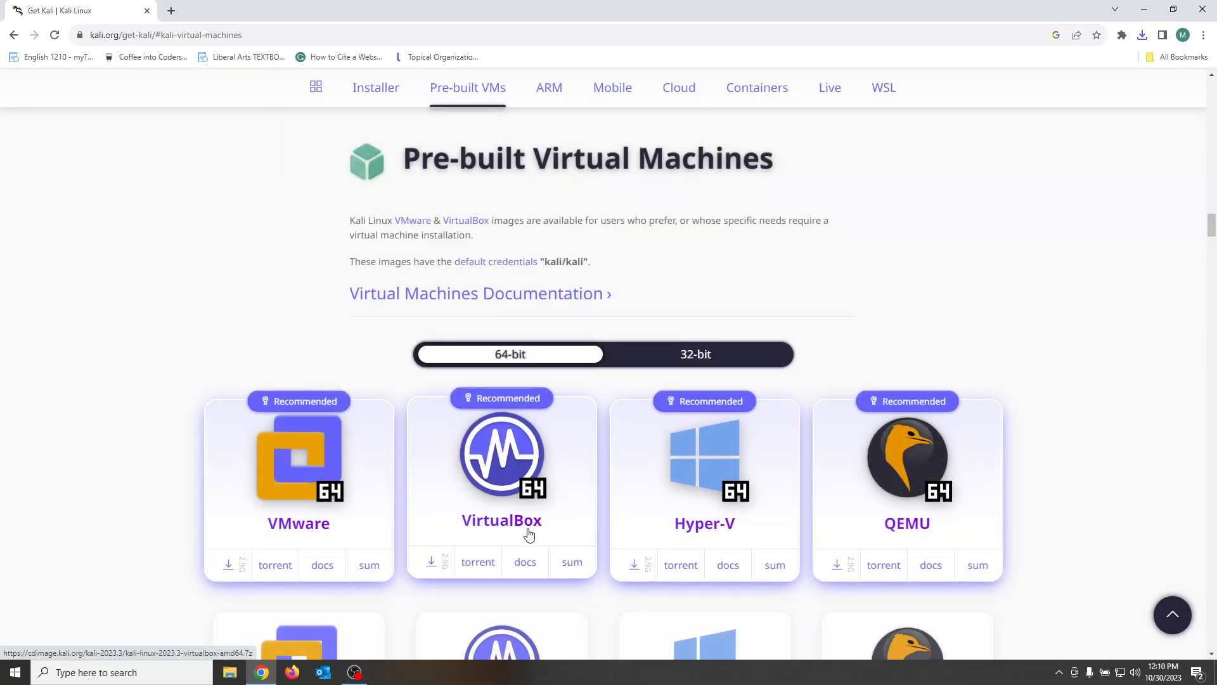
left_click(431, 566)
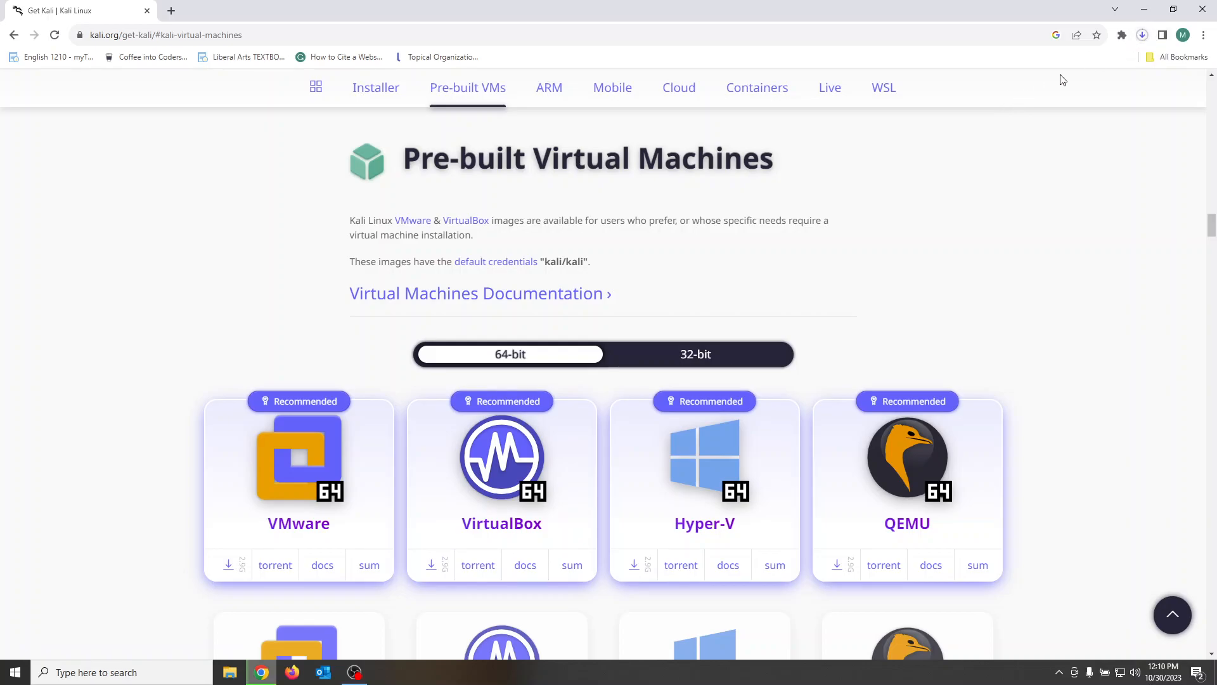
Step: Search the web for "download virtualbox" and open the official Oracle VM VirtualBox Downloads page
left_click(275, 36)
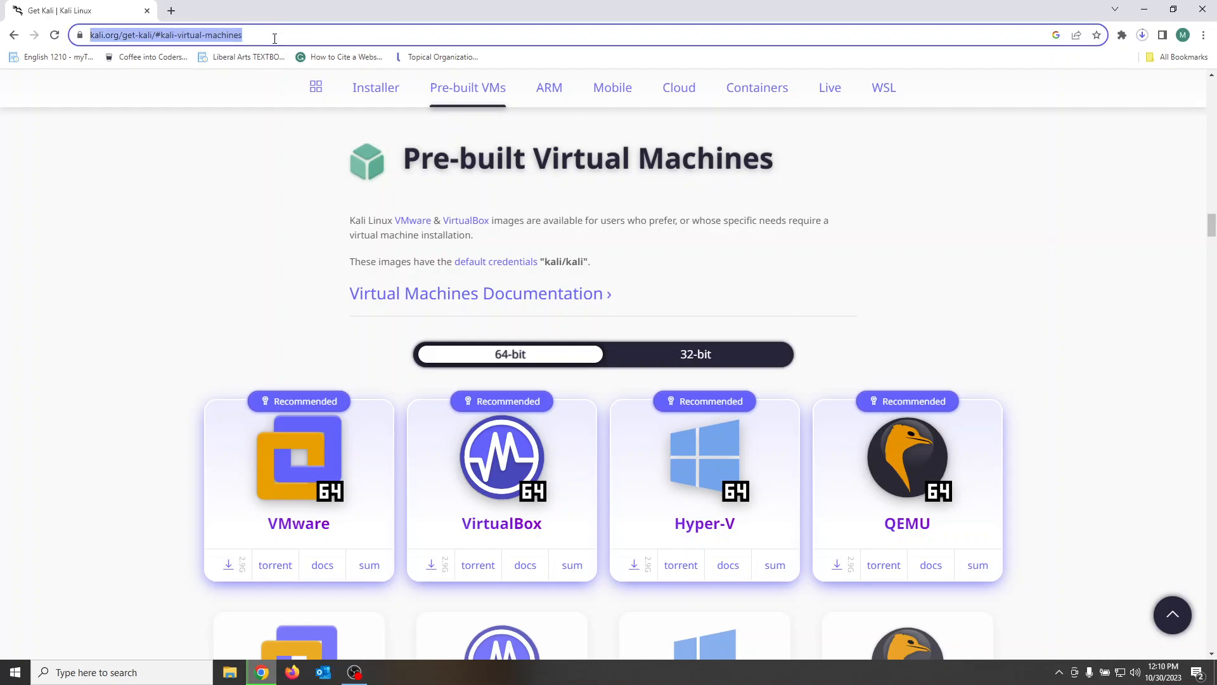
type("downloa")
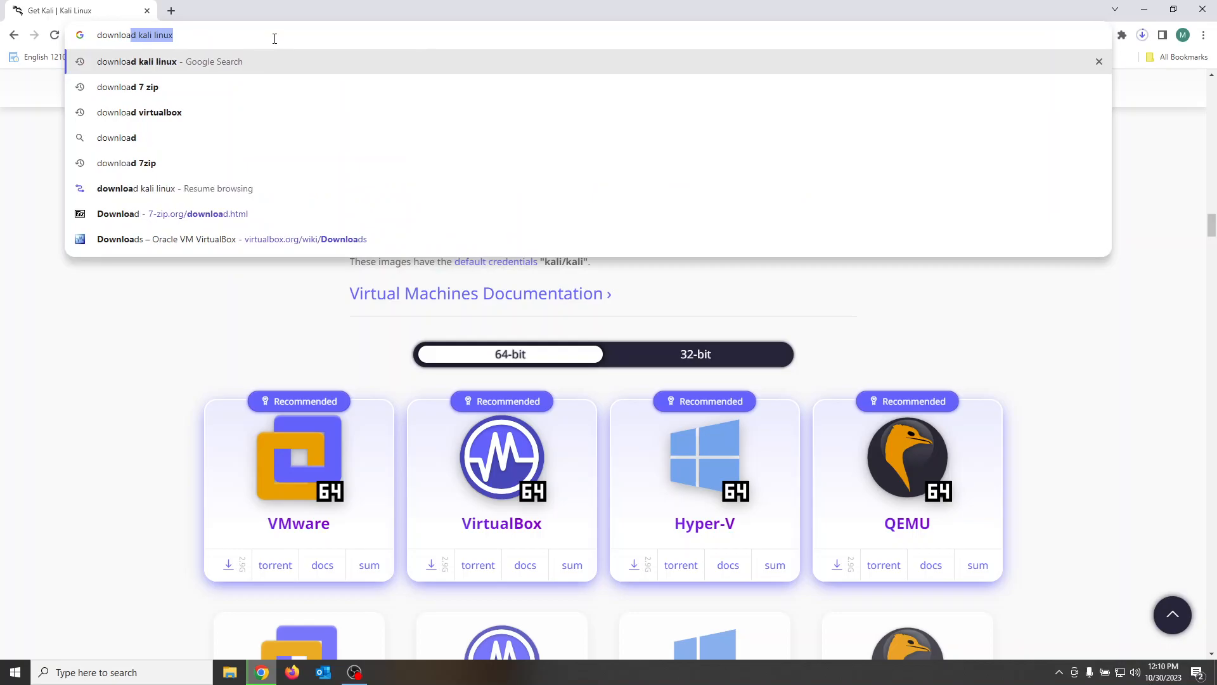
key("Down")
key("Down")
key("Return")
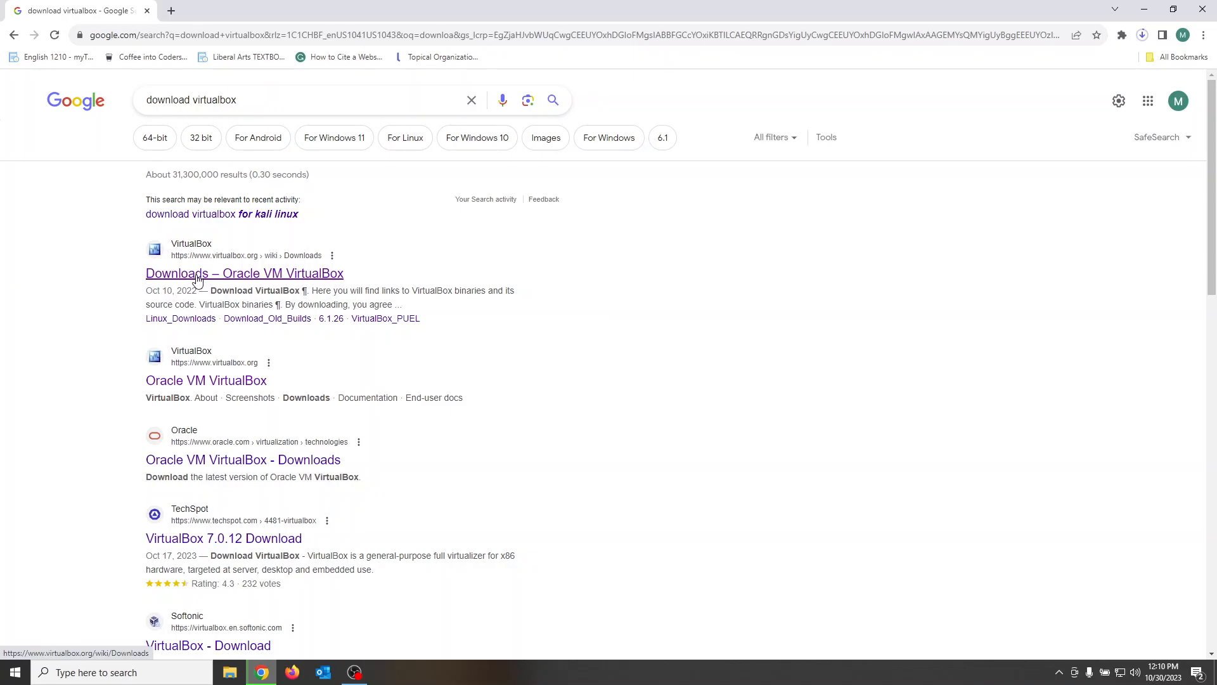
left_click(198, 280)
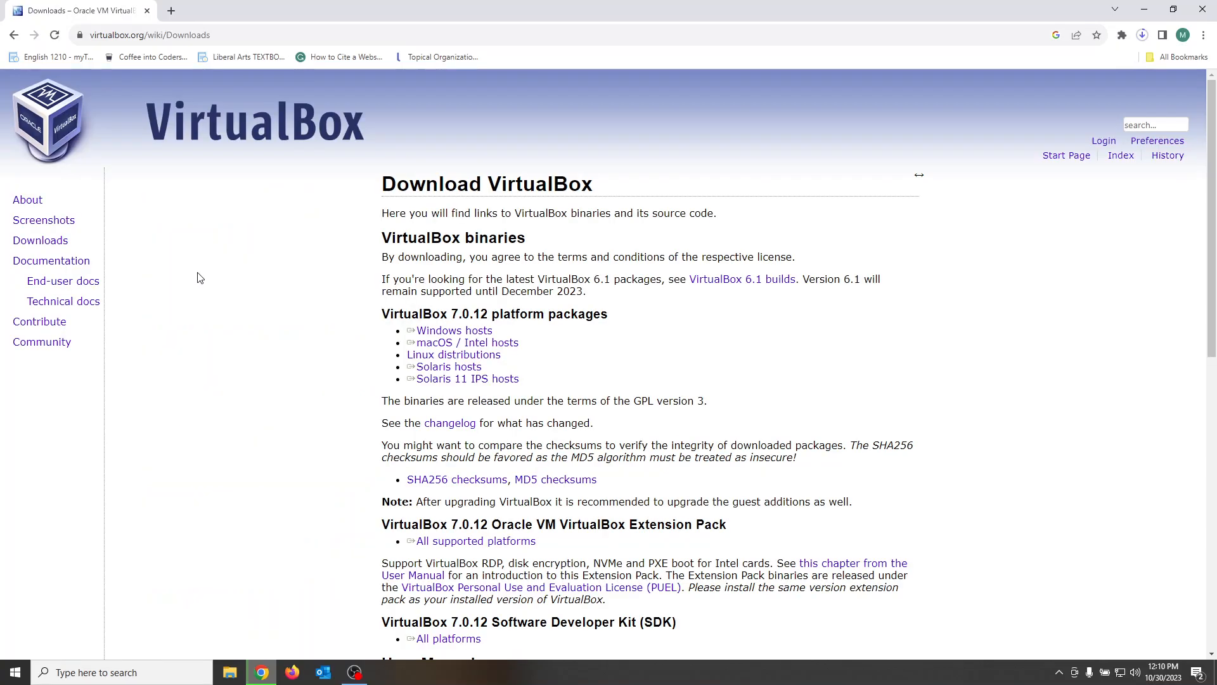
Step: Download the VirtualBox 7.0.12 platform package for Windows hosts and launch the downloaded installer
triple_click(446, 343)
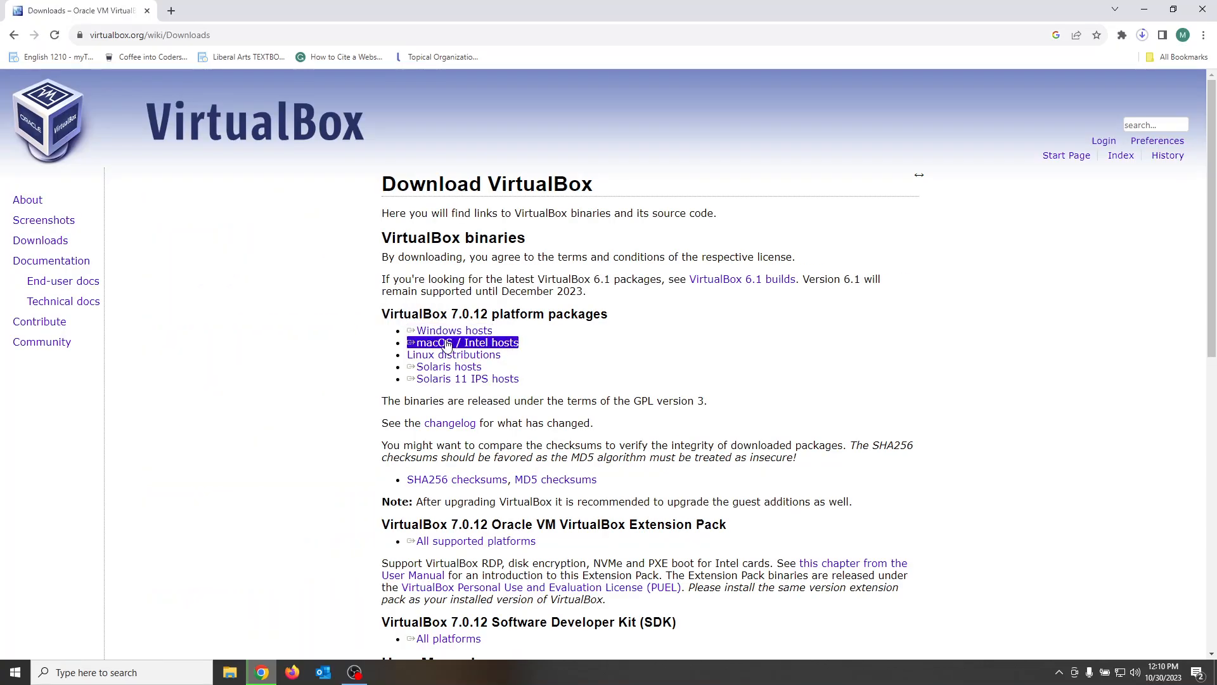
triple_click(451, 333)
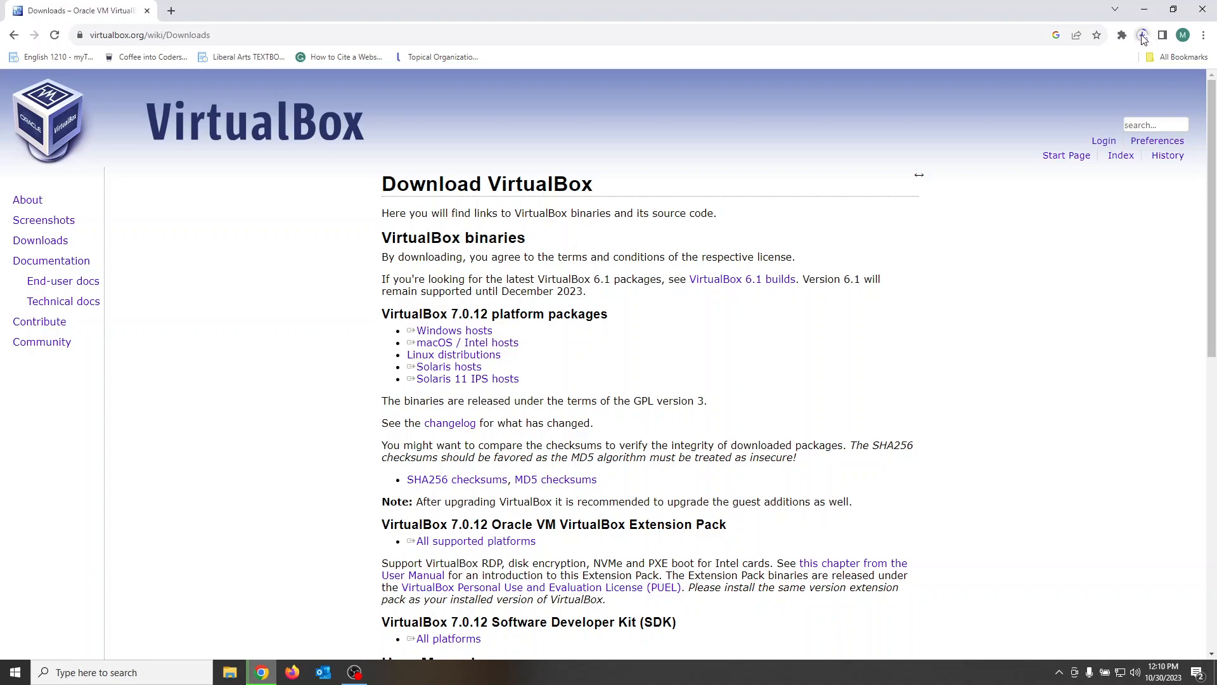
left_click(1142, 36)
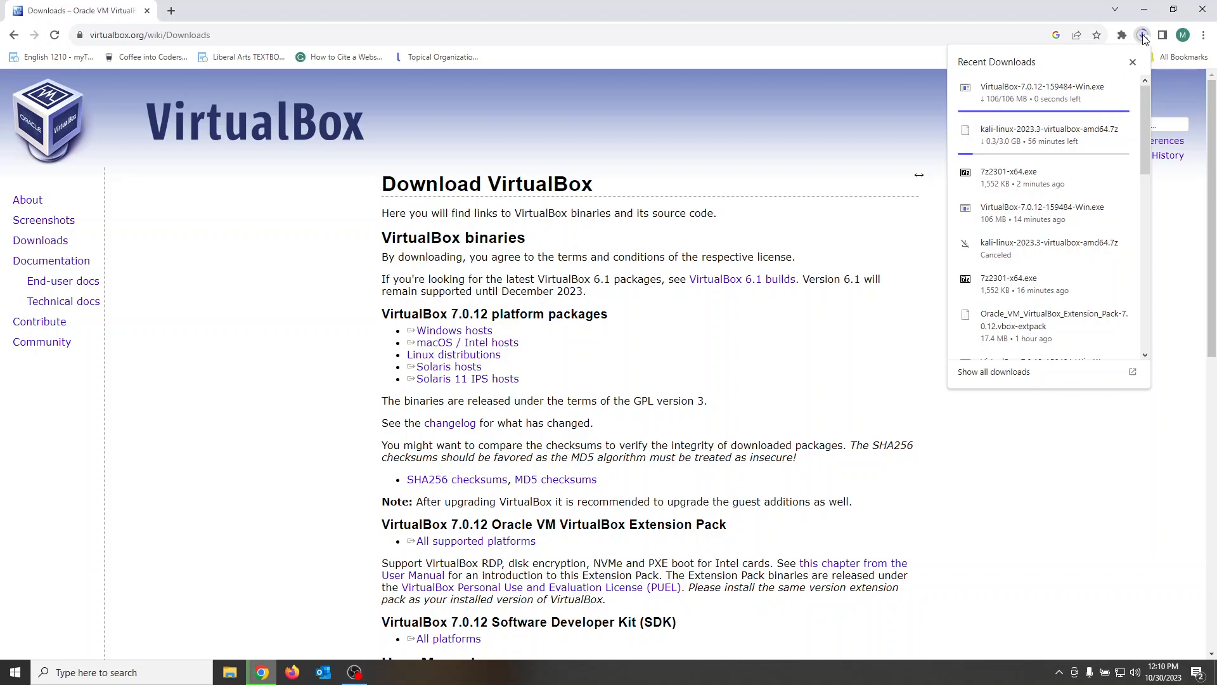
left_click(1031, 95)
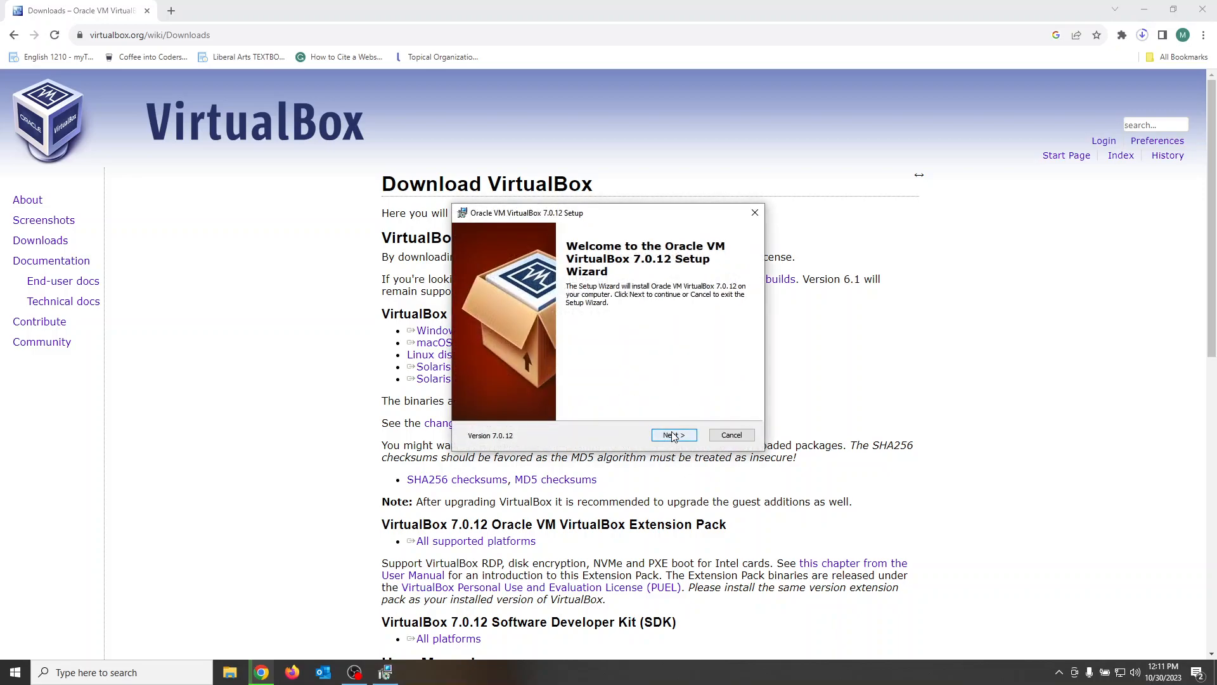
Step: Install VirtualBox 7.0.12 with the default setup options, proceeding without the Python dependencies, and start it after installation
left_click(673, 435)
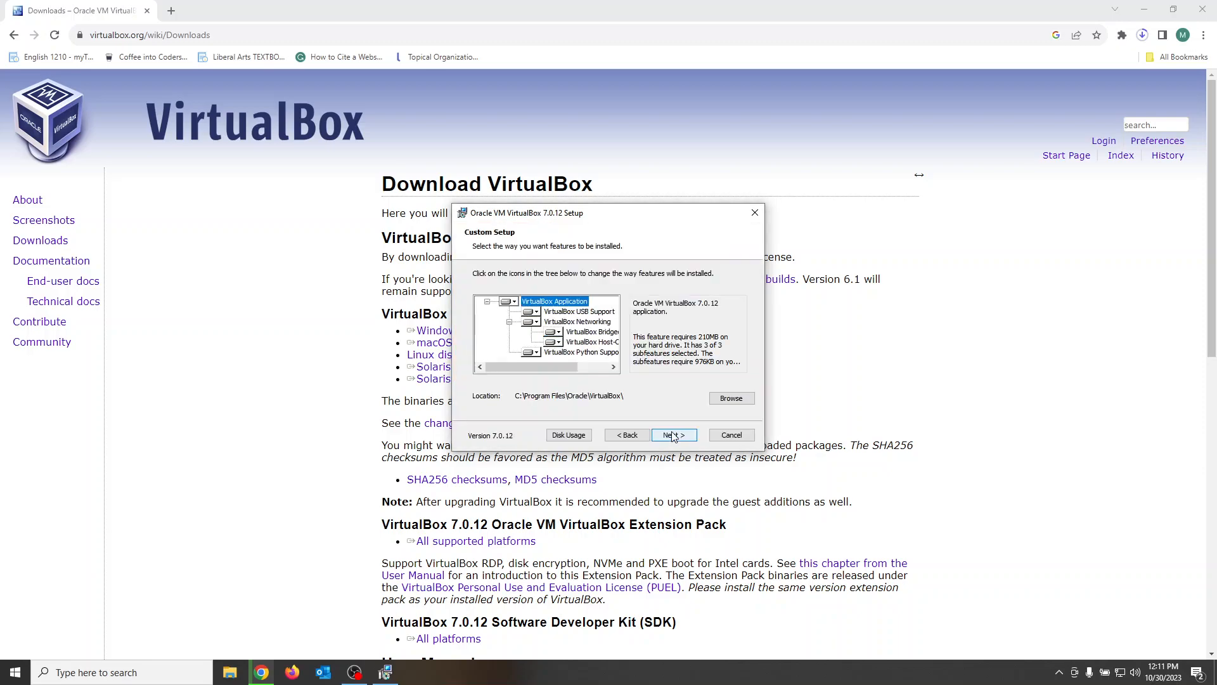
left_click(673, 435)
left_click(673, 435)
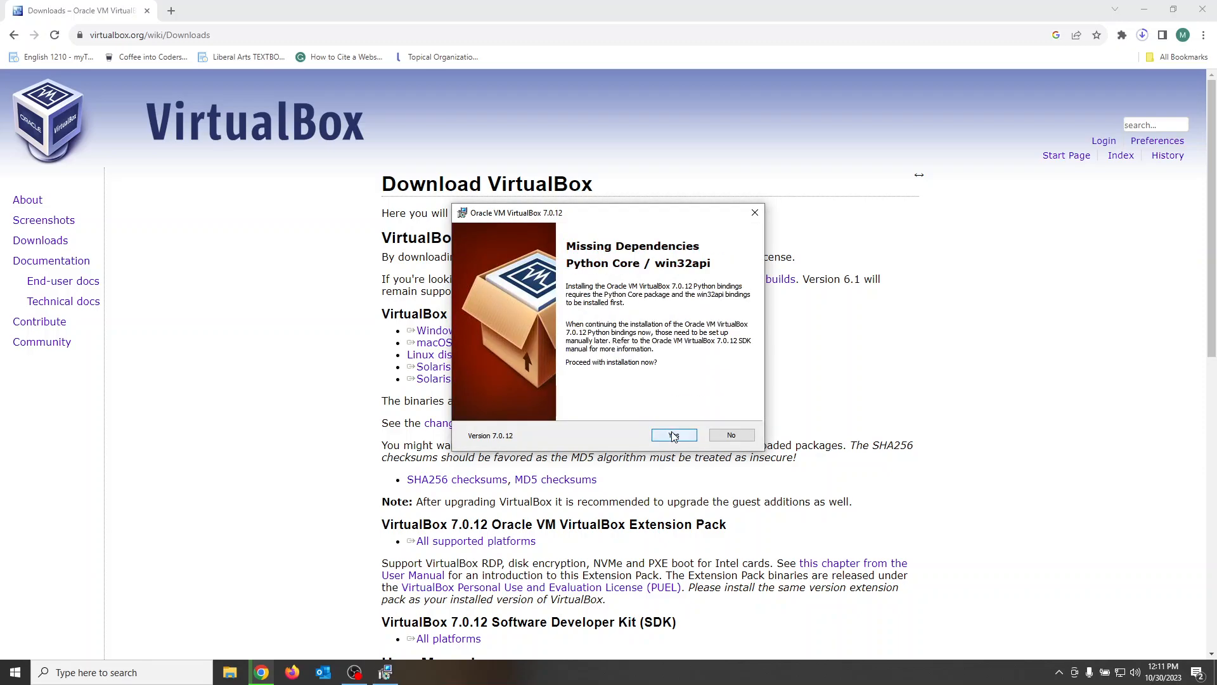
left_click(673, 434)
left_click(672, 437)
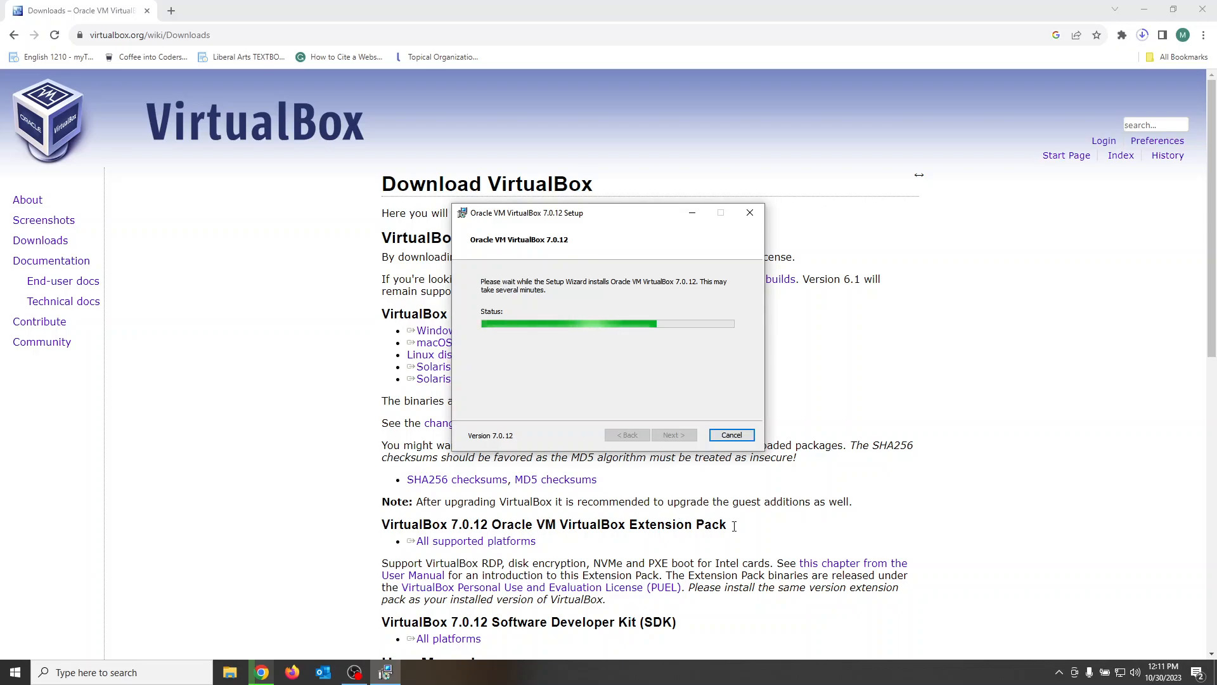
double_click(443, 525)
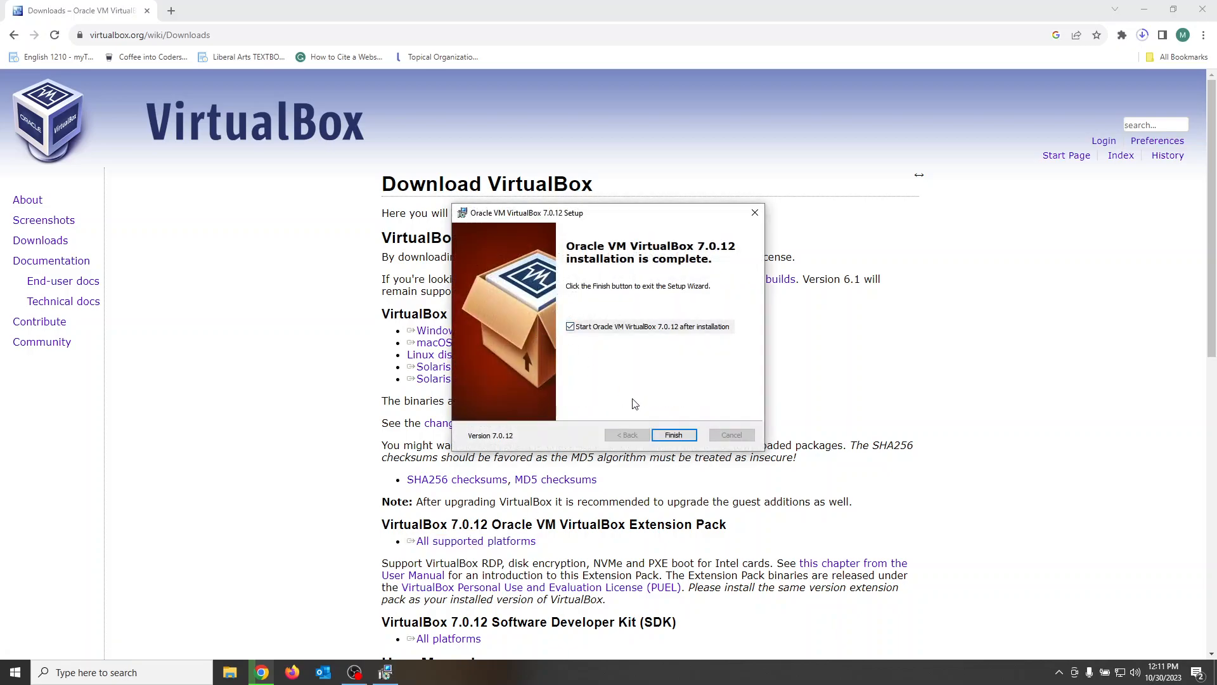
left_click(675, 436)
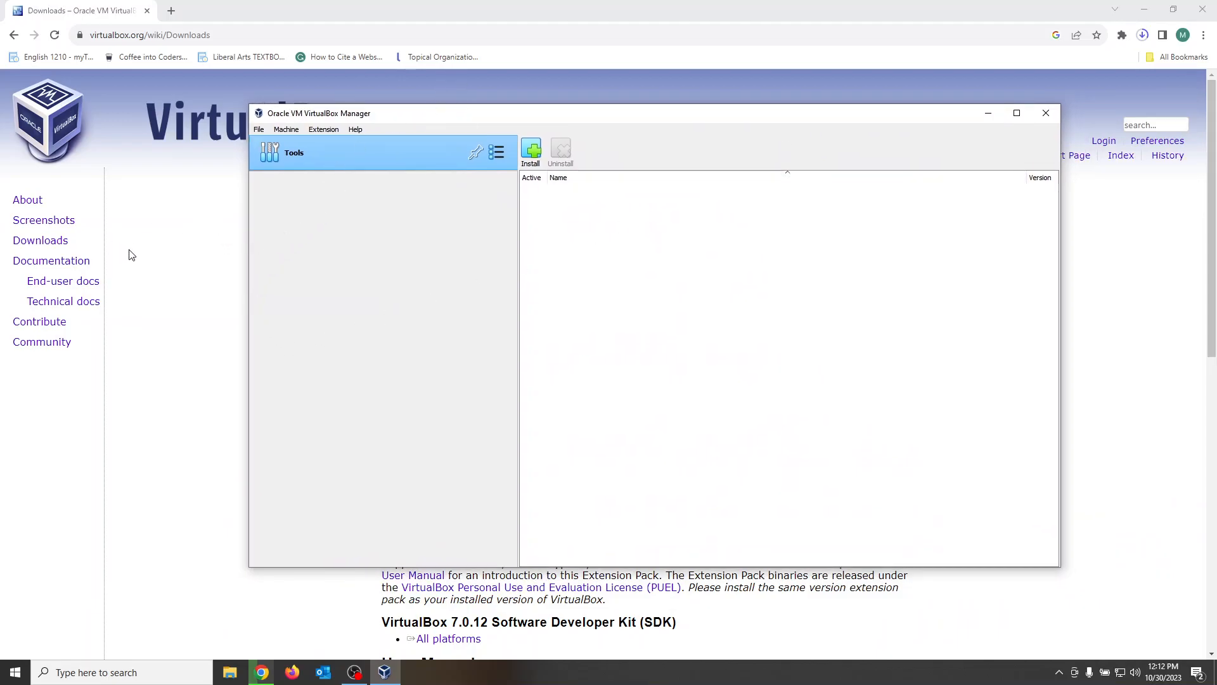
Step: Download the VirtualBox 7.0.12 Extension Pack for all supported platforms and open the downloaded file in VirtualBox
left_click(165, 285)
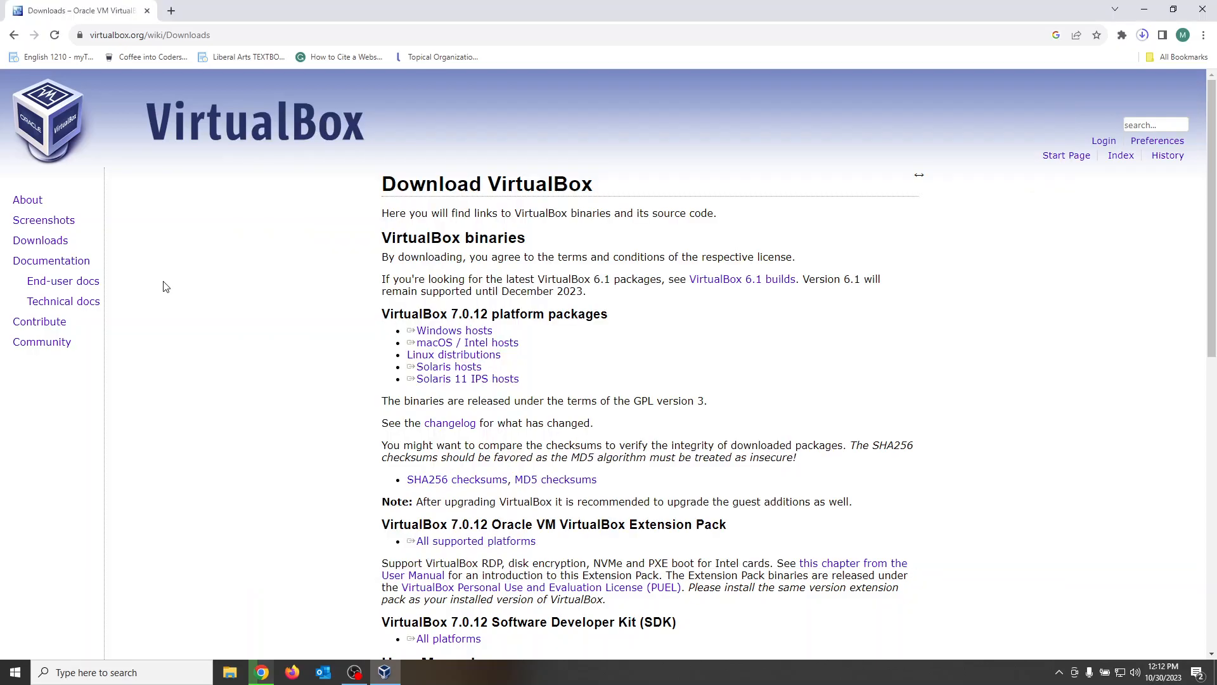
left_click(496, 546)
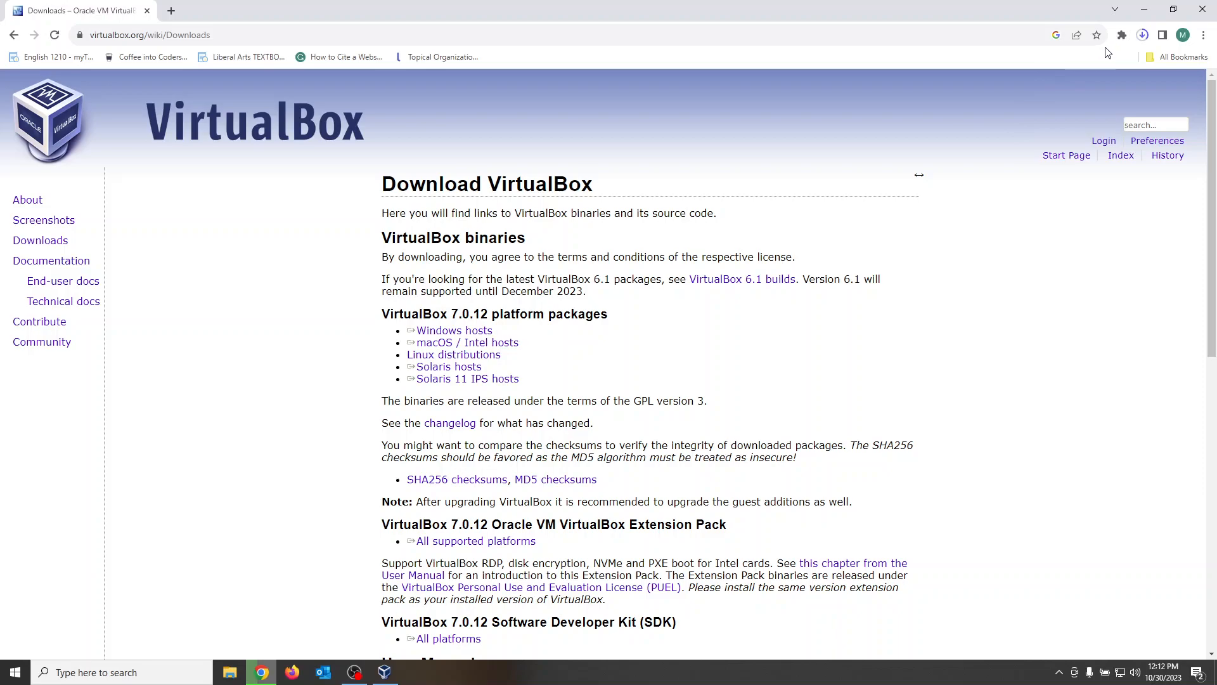
left_click(1143, 36)
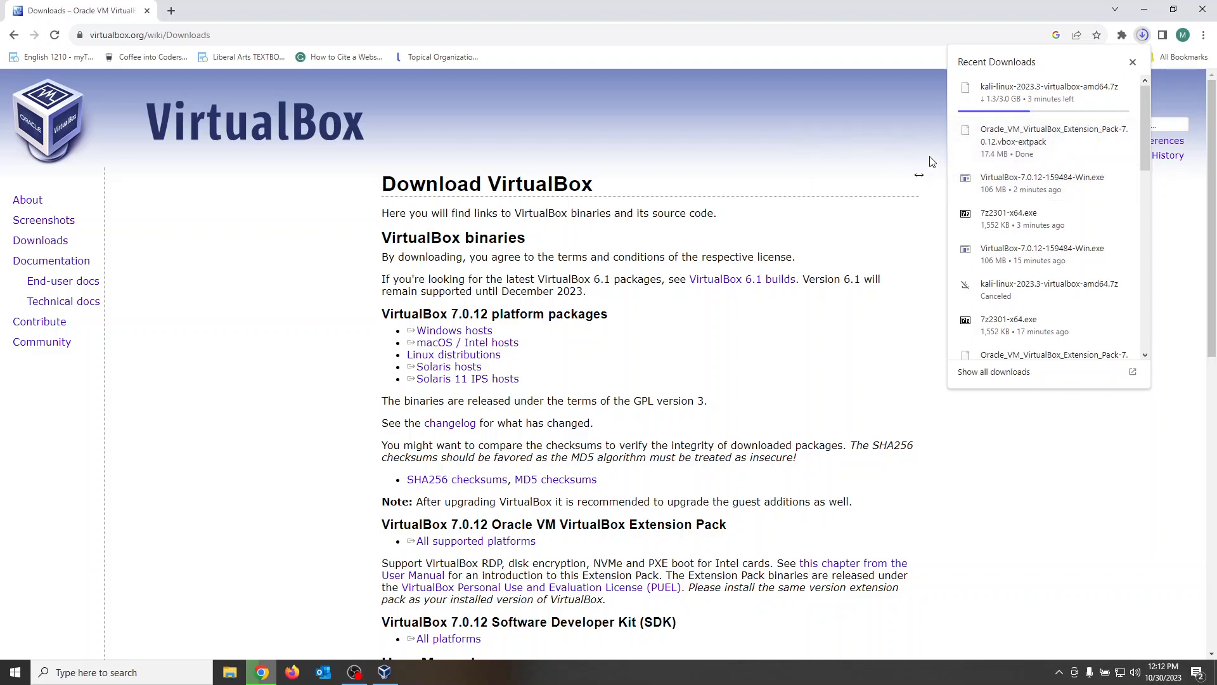
left_click(1034, 145)
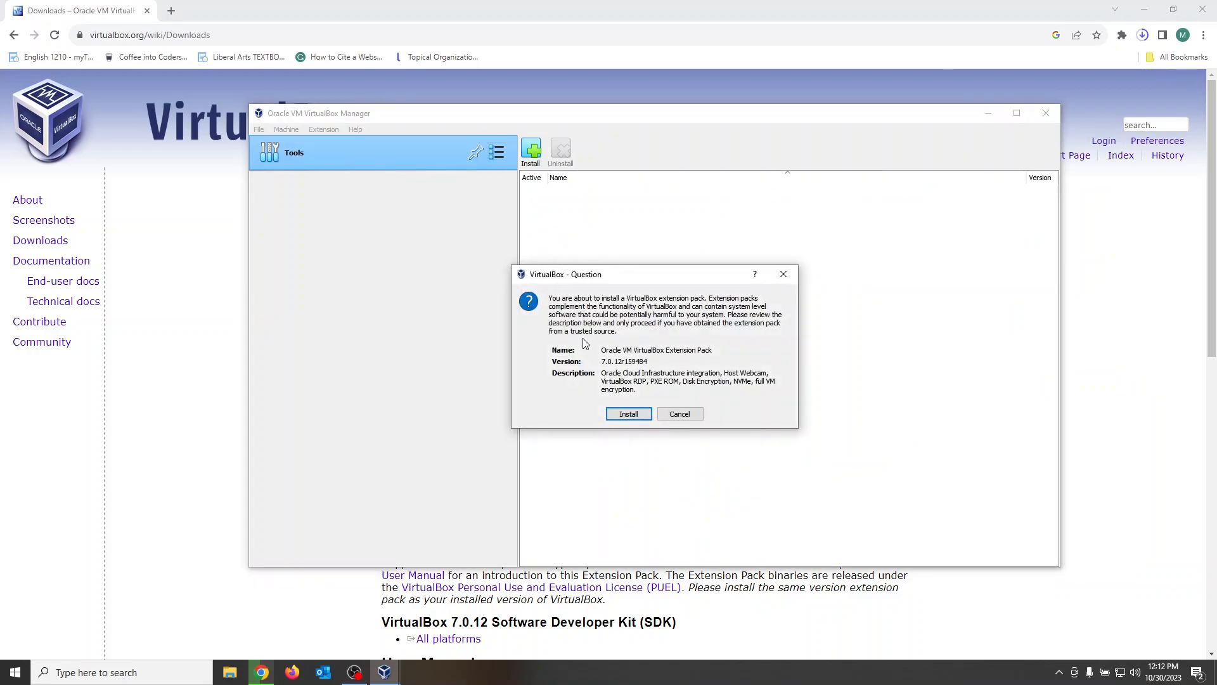
Step: Install the Oracle VM VirtualBox Extension Pack, reading through its license to the end and agreeing to it
left_click(627, 414)
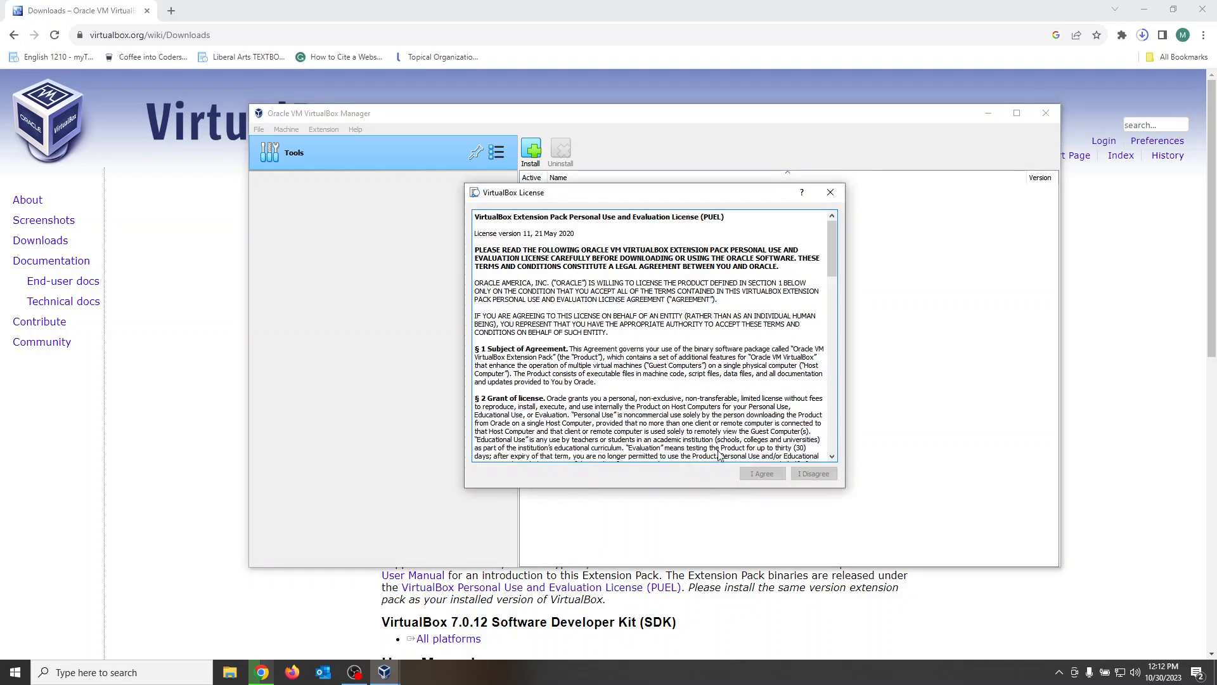
left_click_drag(833, 232, 824, 442)
left_click(761, 474)
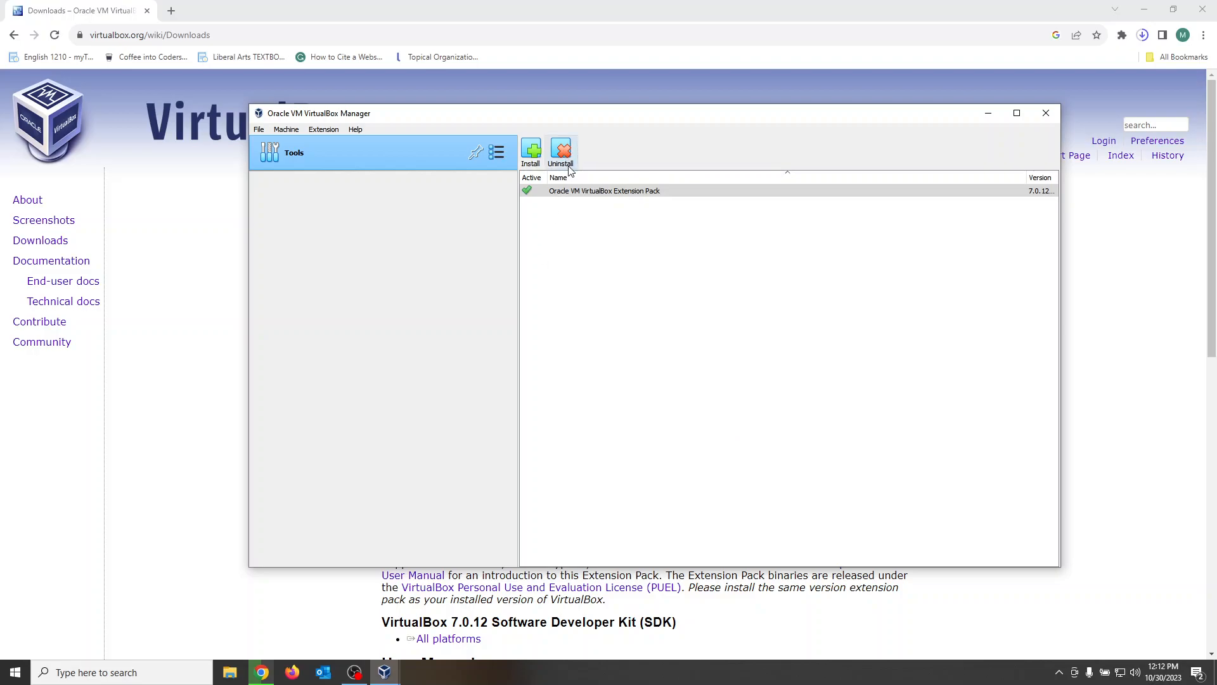
left_click(286, 129)
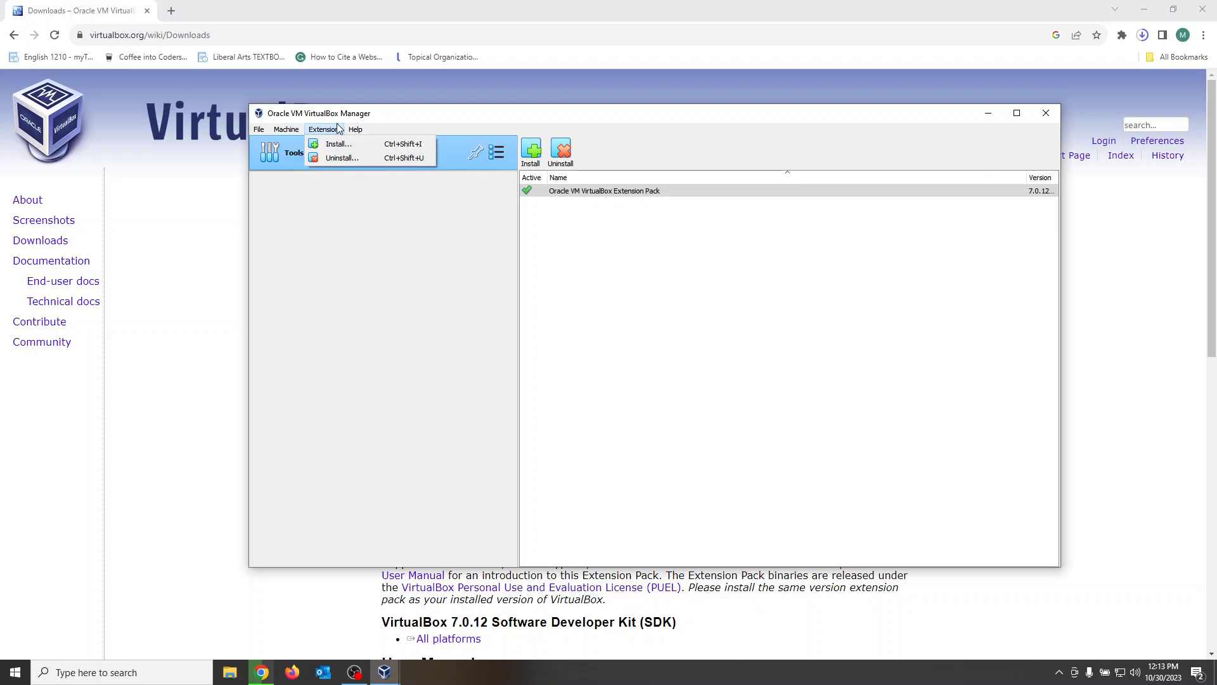
mouse_move(258, 133)
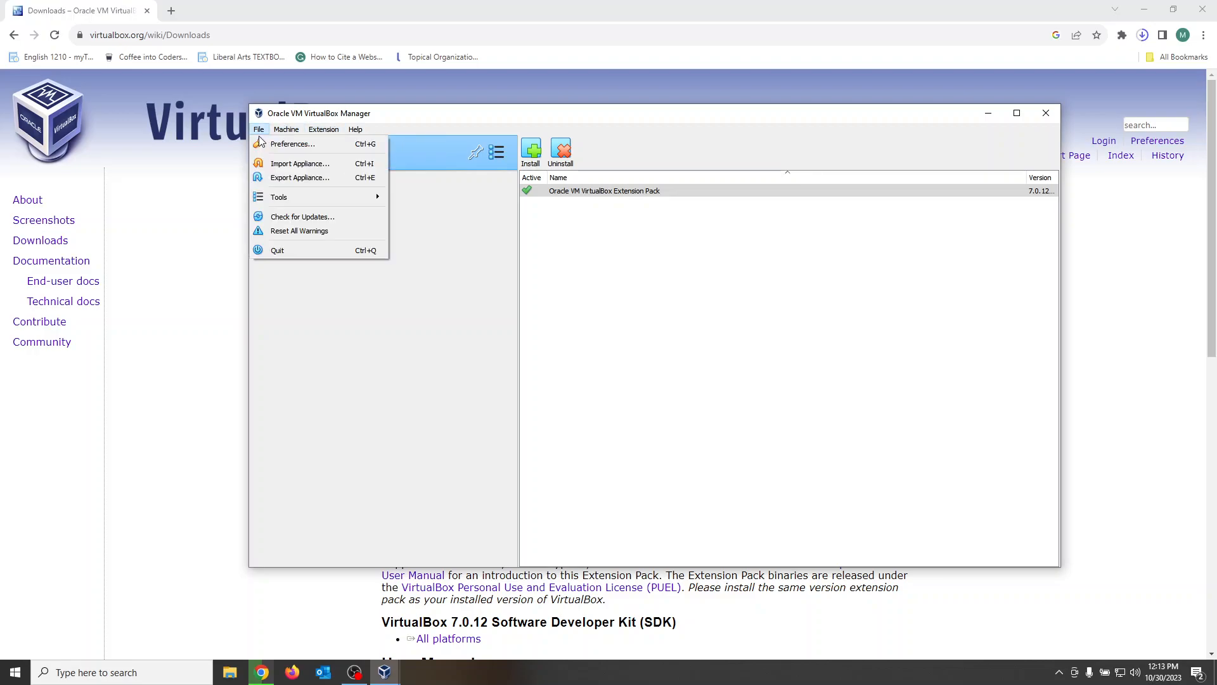
left_click(371, 404)
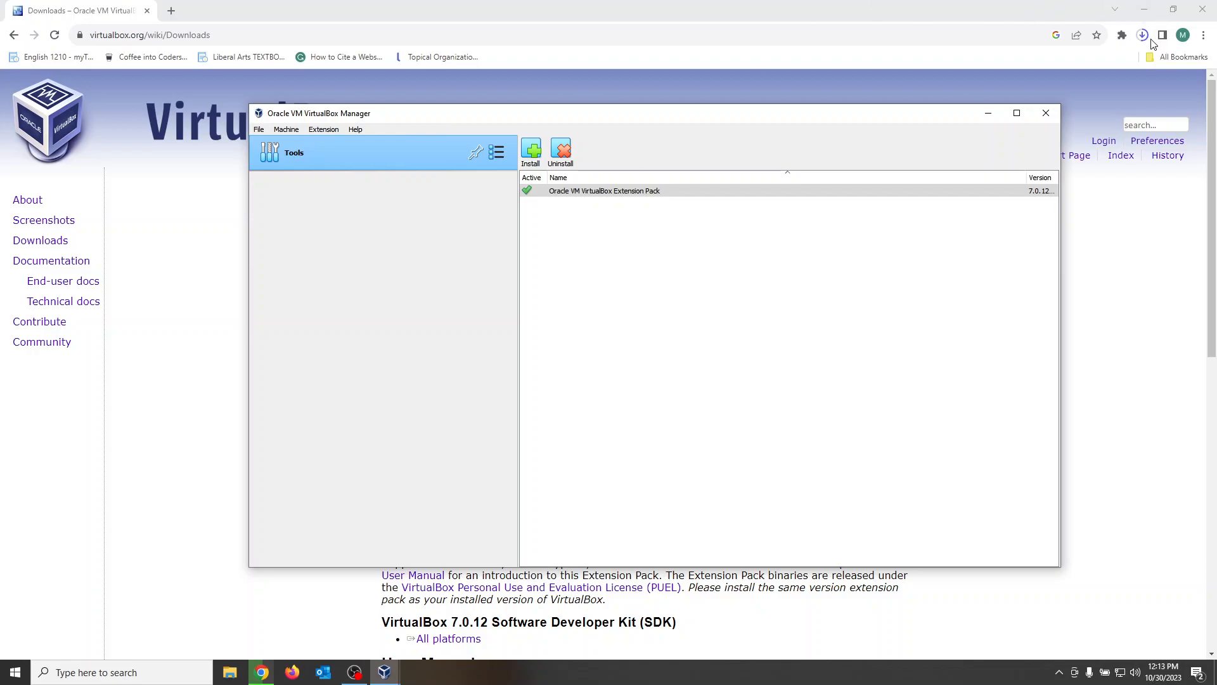
Step: Locate the downloaded kali-linux-2023.3-virtualbox-amd64.7z in its folder and extract it with 7-Zip to a kali-linux-2023.3-virtualbox-amd64 subfolder
left_click(1143, 36)
left_click(1144, 36)
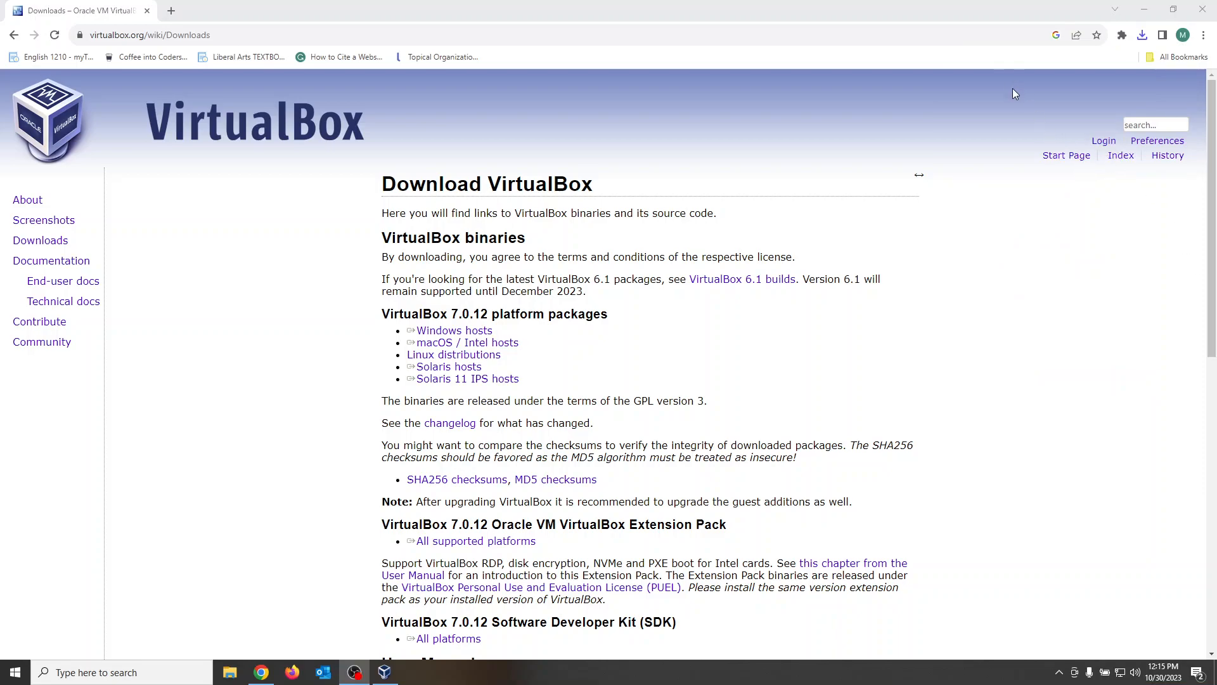
left_click(1142, 36)
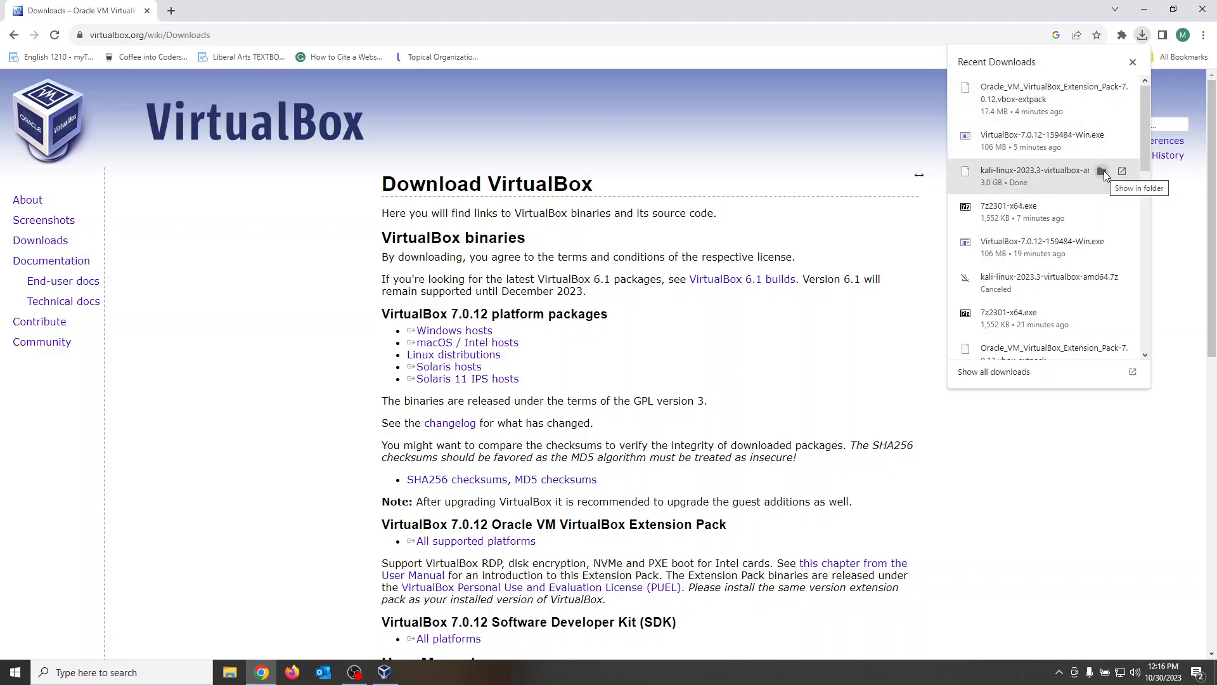
left_click(1103, 171)
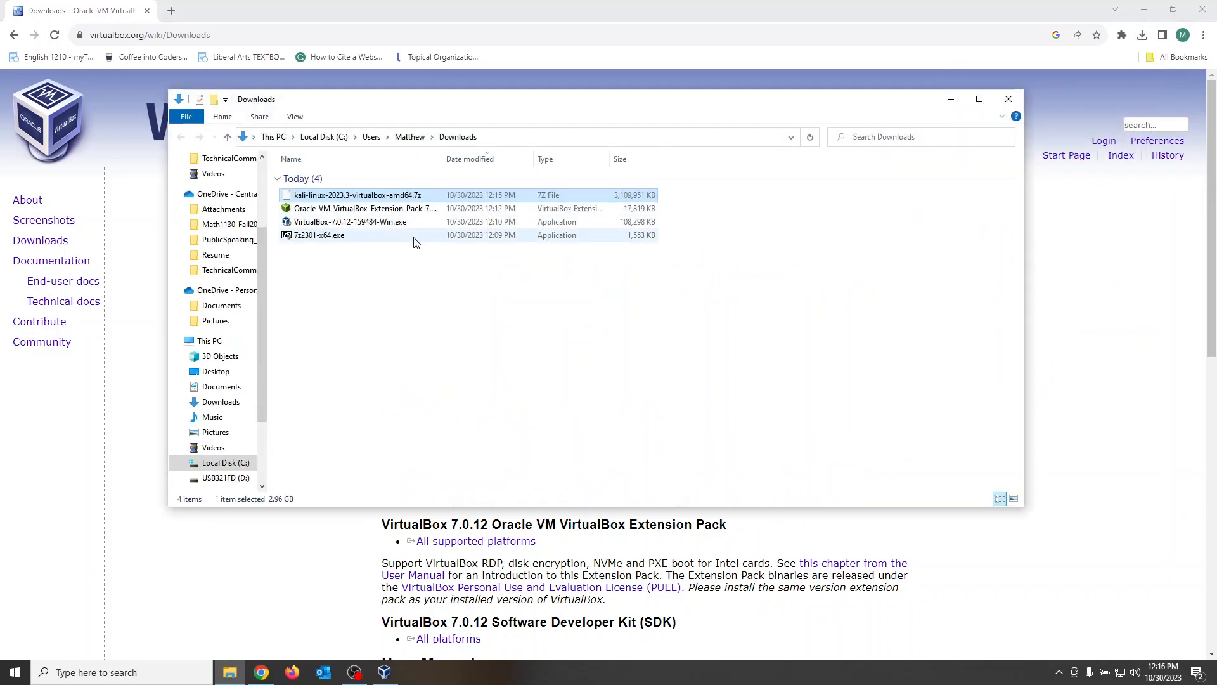
right_click(397, 198)
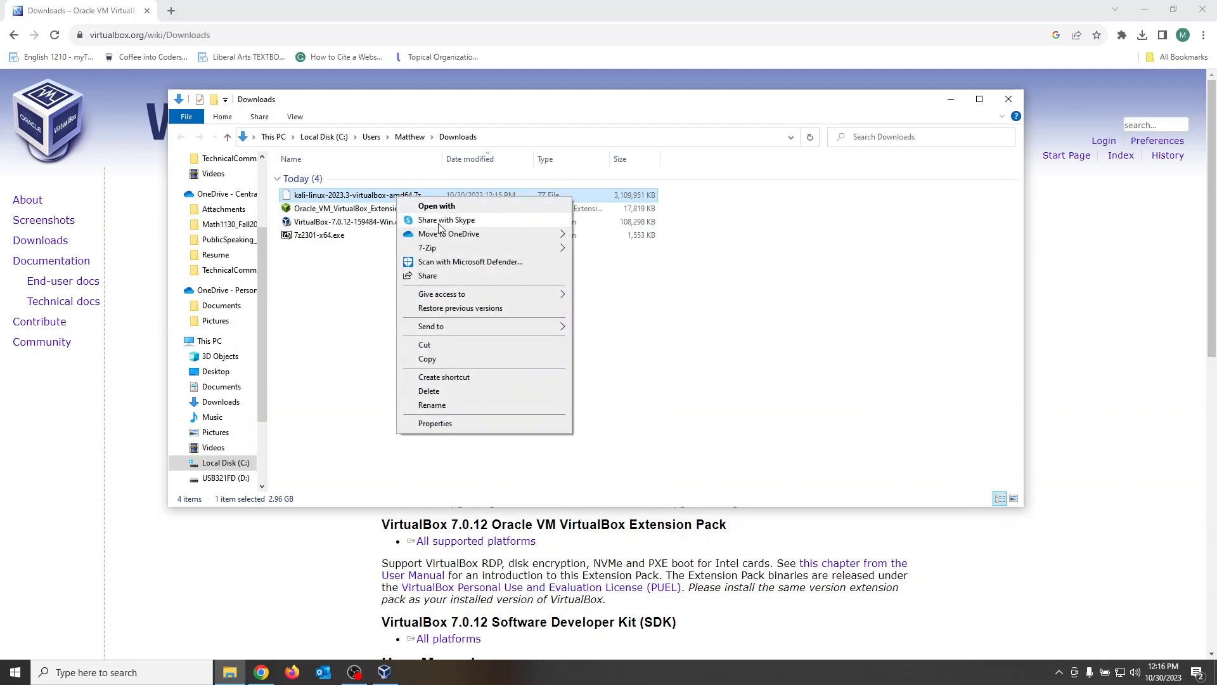
mouse_move(456, 248)
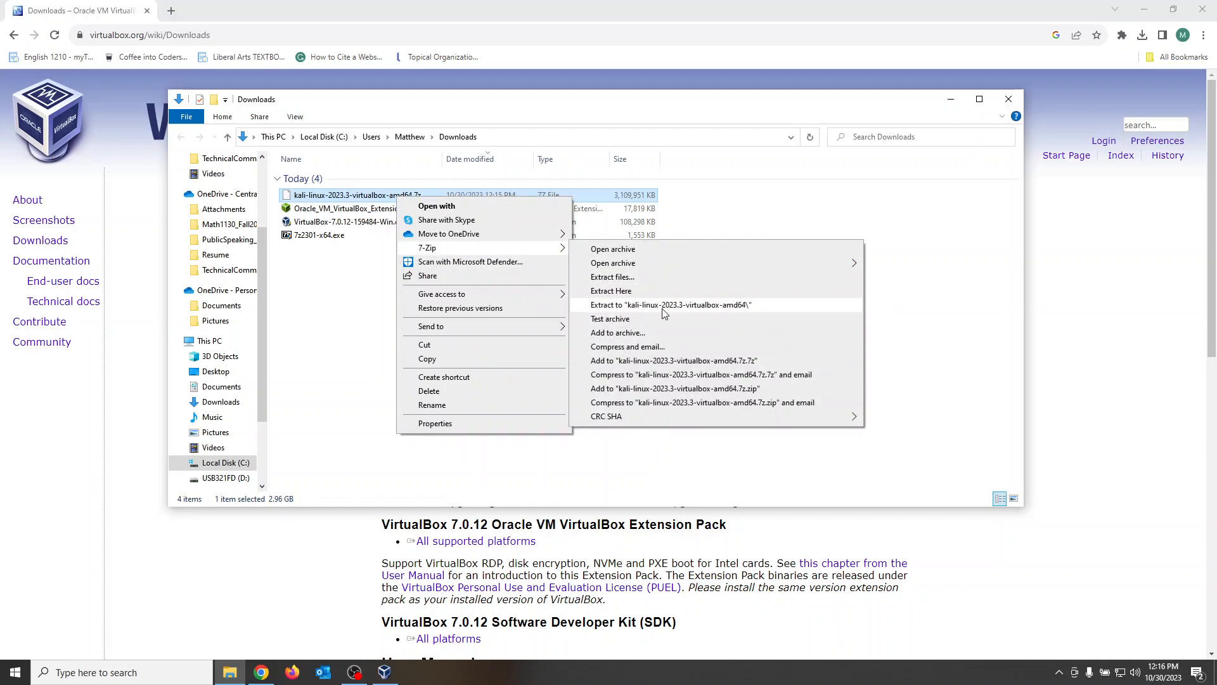
left_click(756, 307)
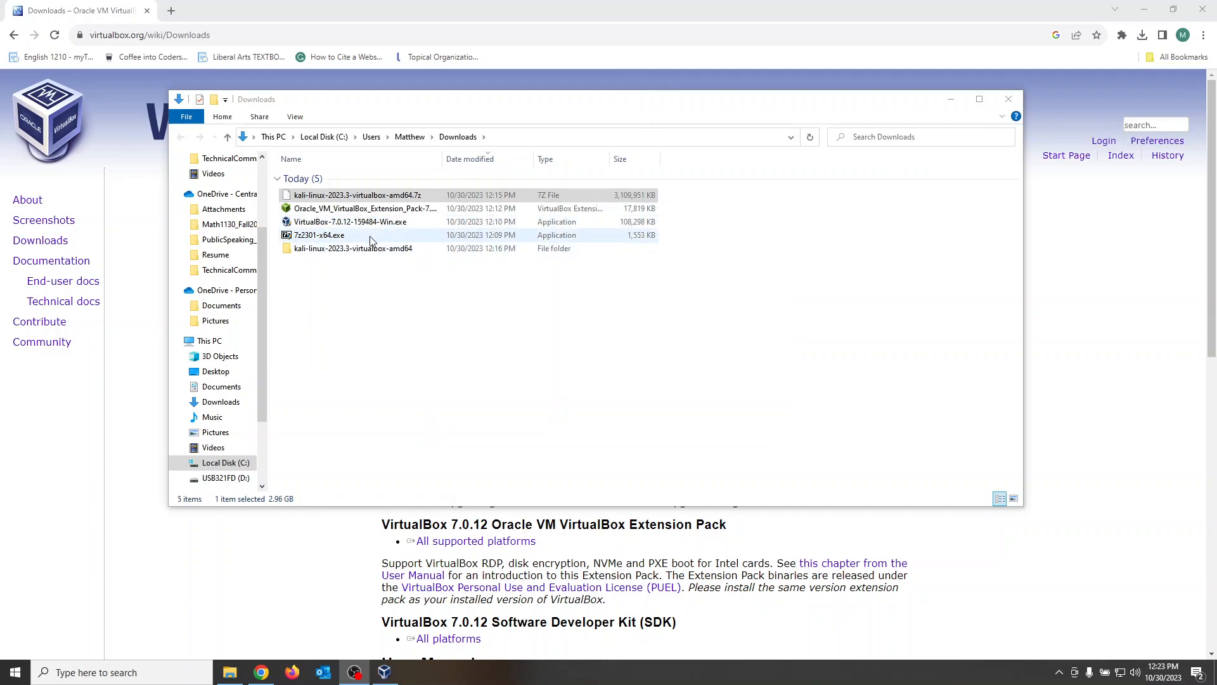
Step: Check the contents of the extracted kali-linux-2023.3-virtualbox-amd64 folder, and close the folder window and the web browser
left_click(354, 253)
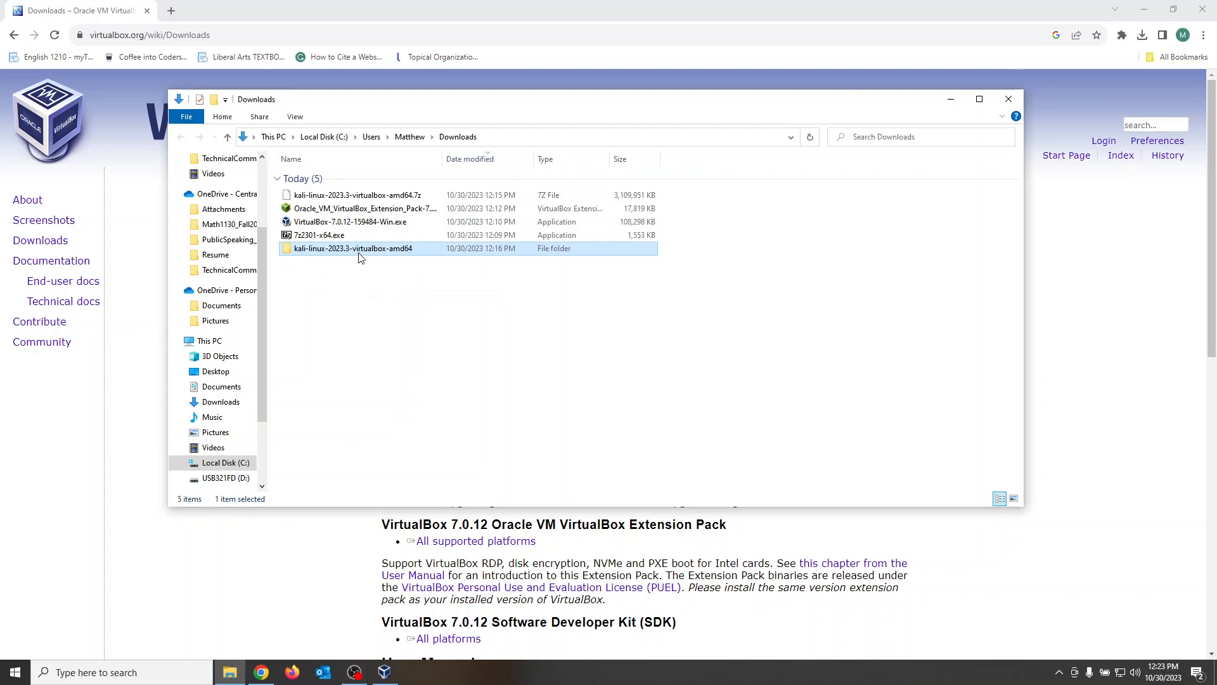
double_click(359, 251)
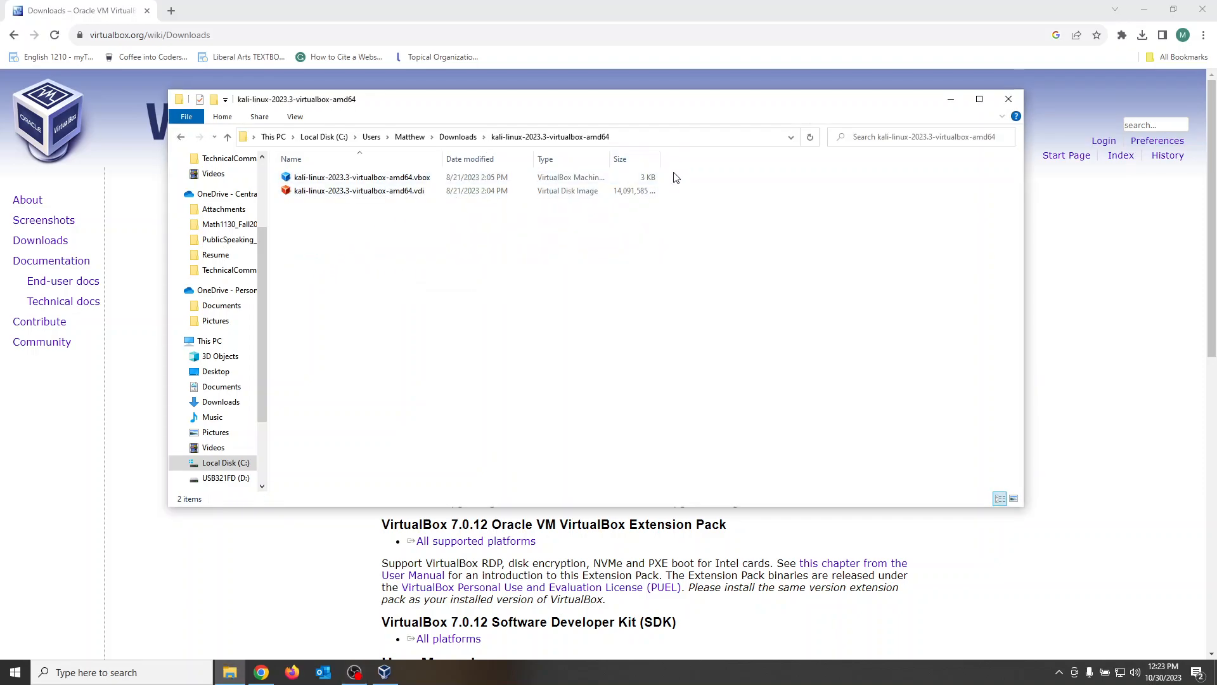
left_click(1016, 97)
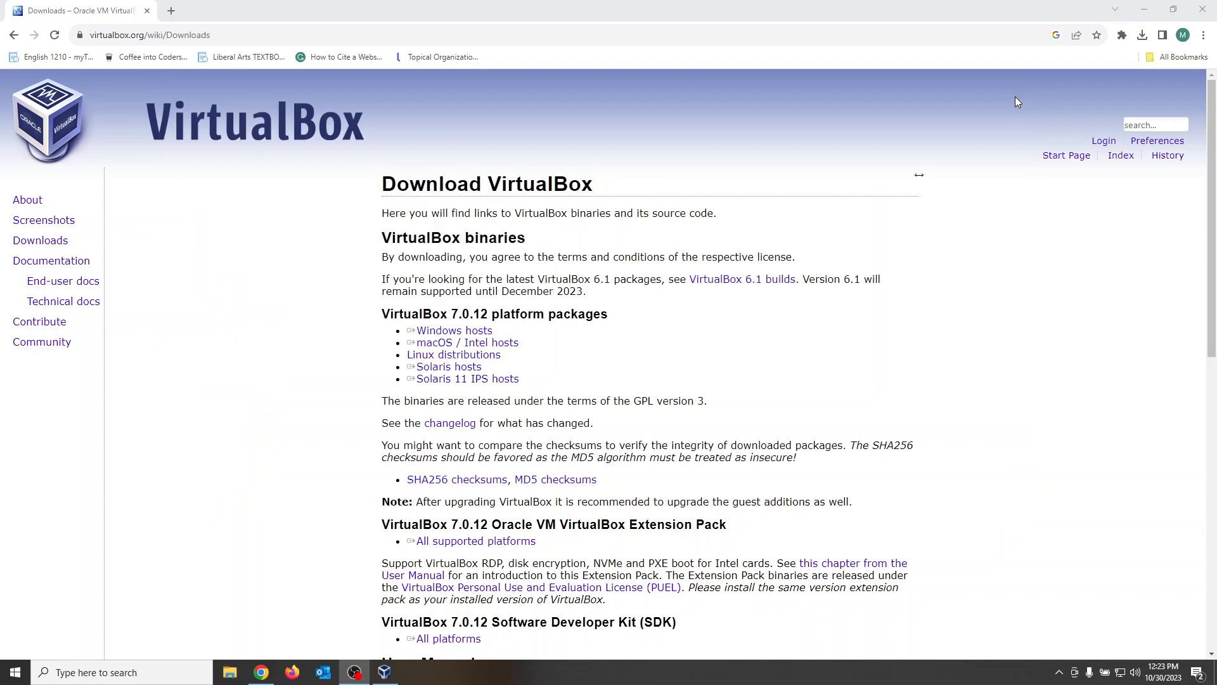
left_click(1203, 10)
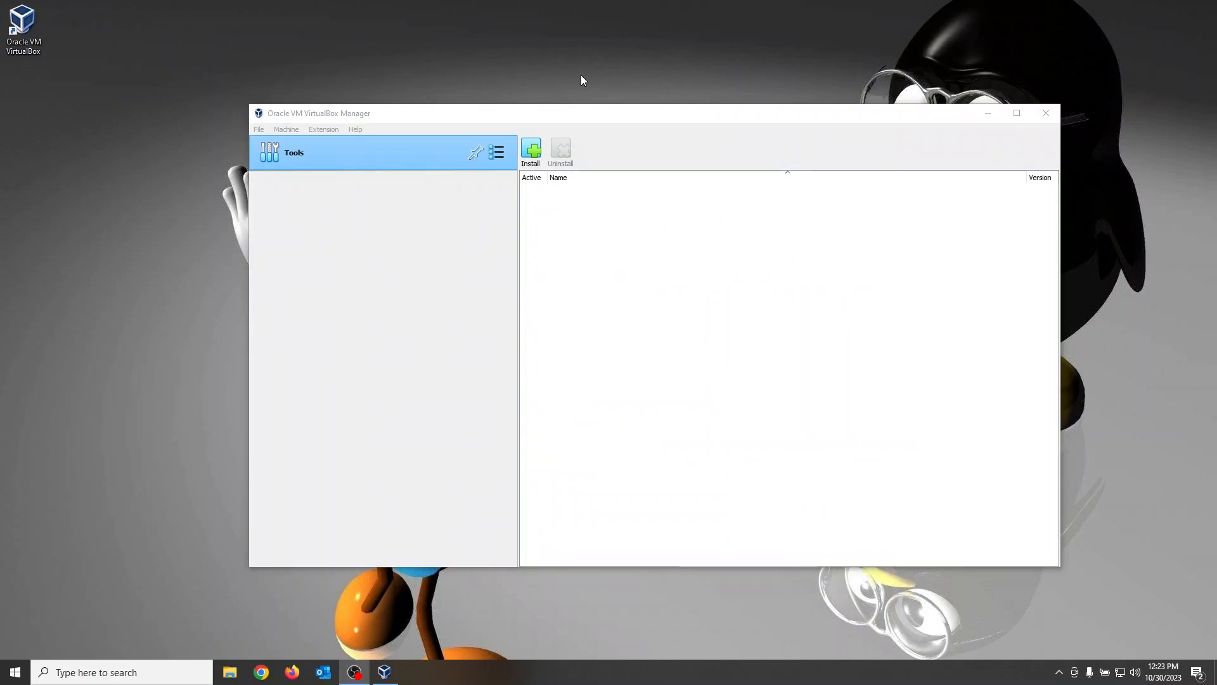
Step: Add the existing virtual machine kali-linux-2023.3-virtualbox-amd64.vbox from its extracted folder in Downloads to VirtualBox
left_click(366, 116)
left_click(260, 130)
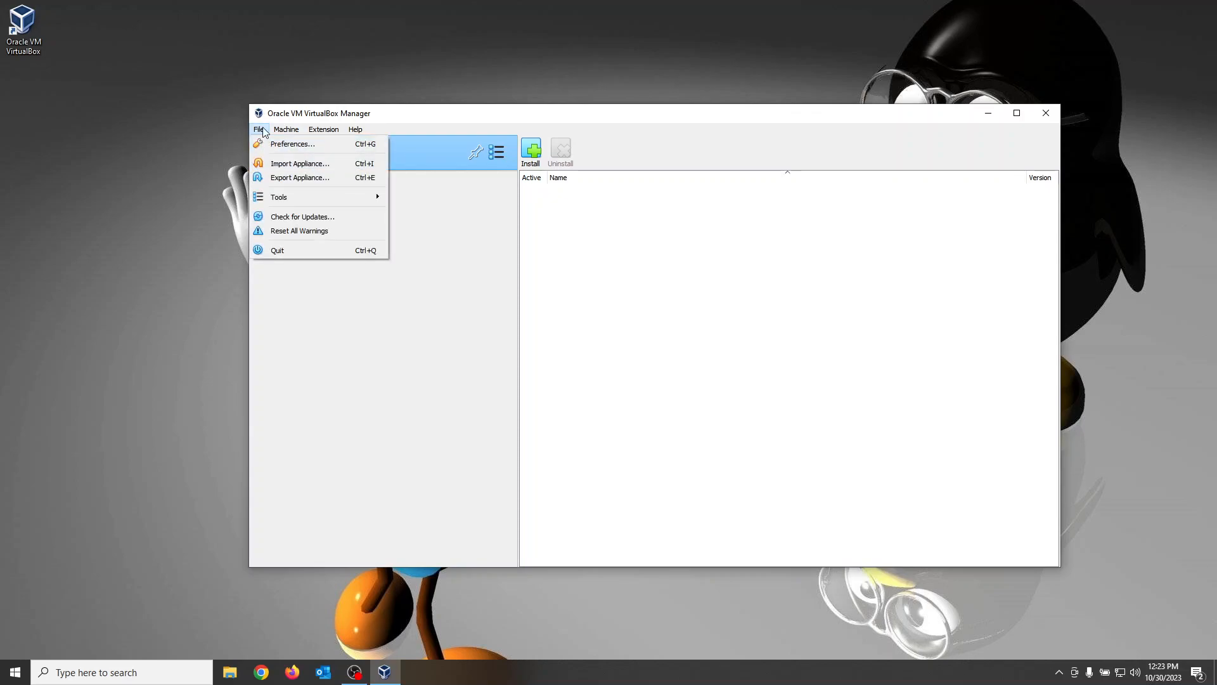
mouse_move(286, 129)
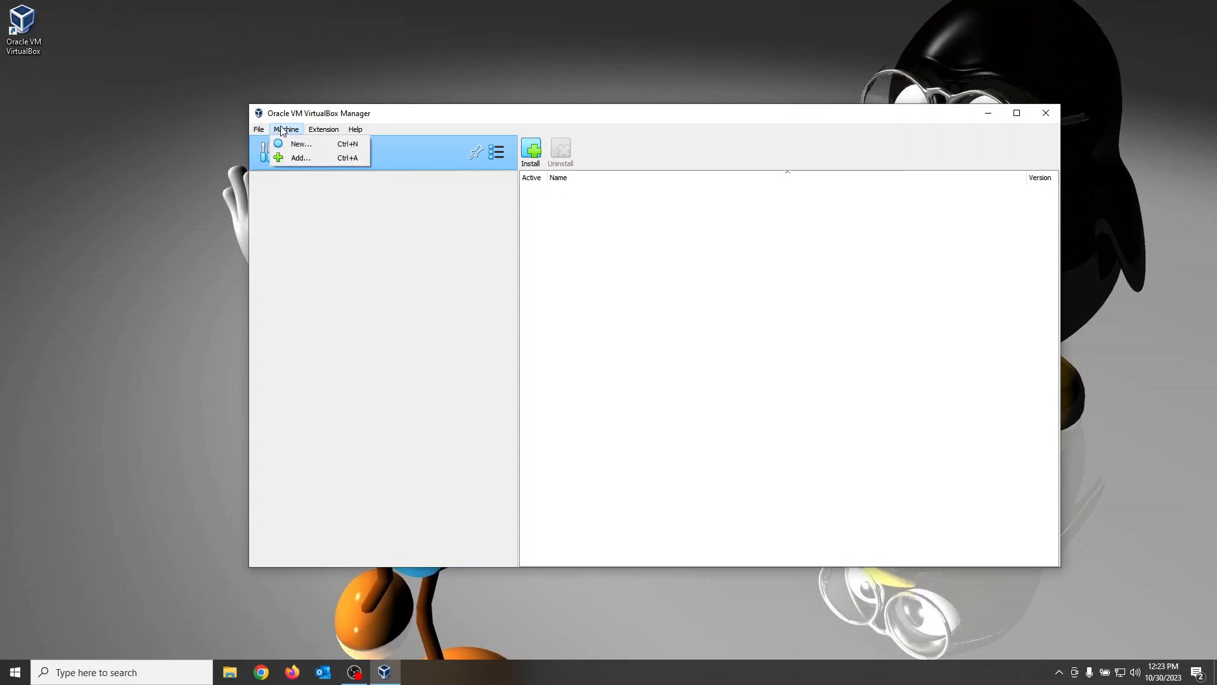
left_click(308, 160)
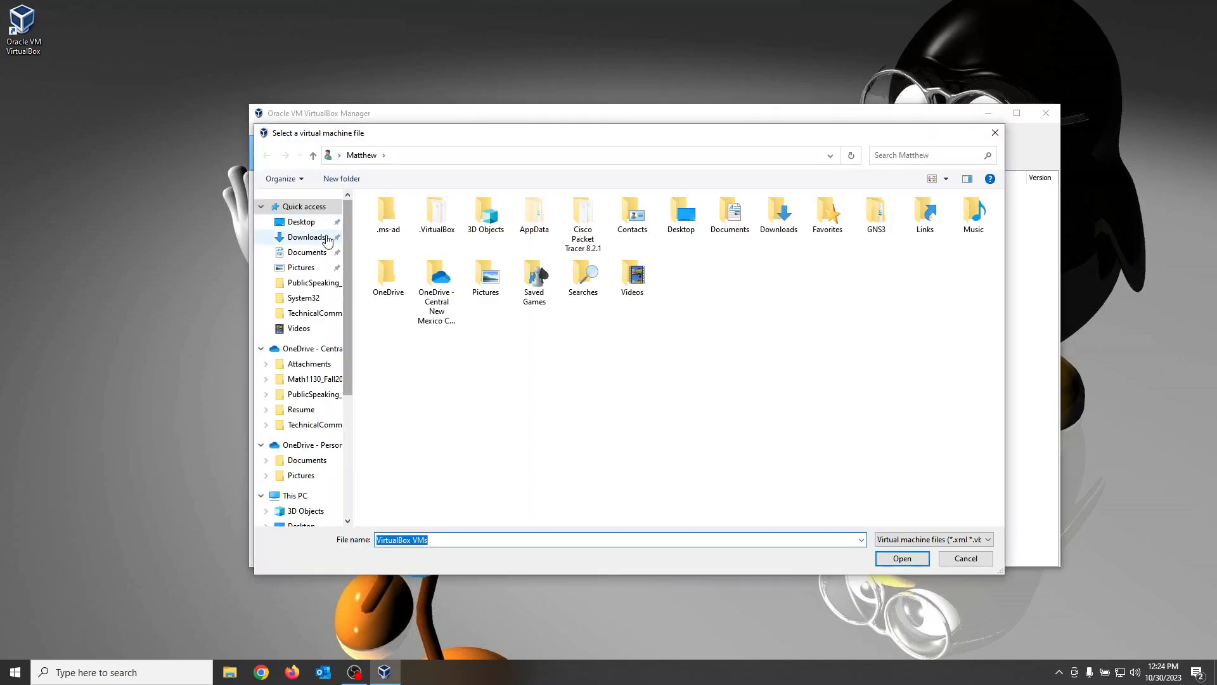
left_click(301, 240)
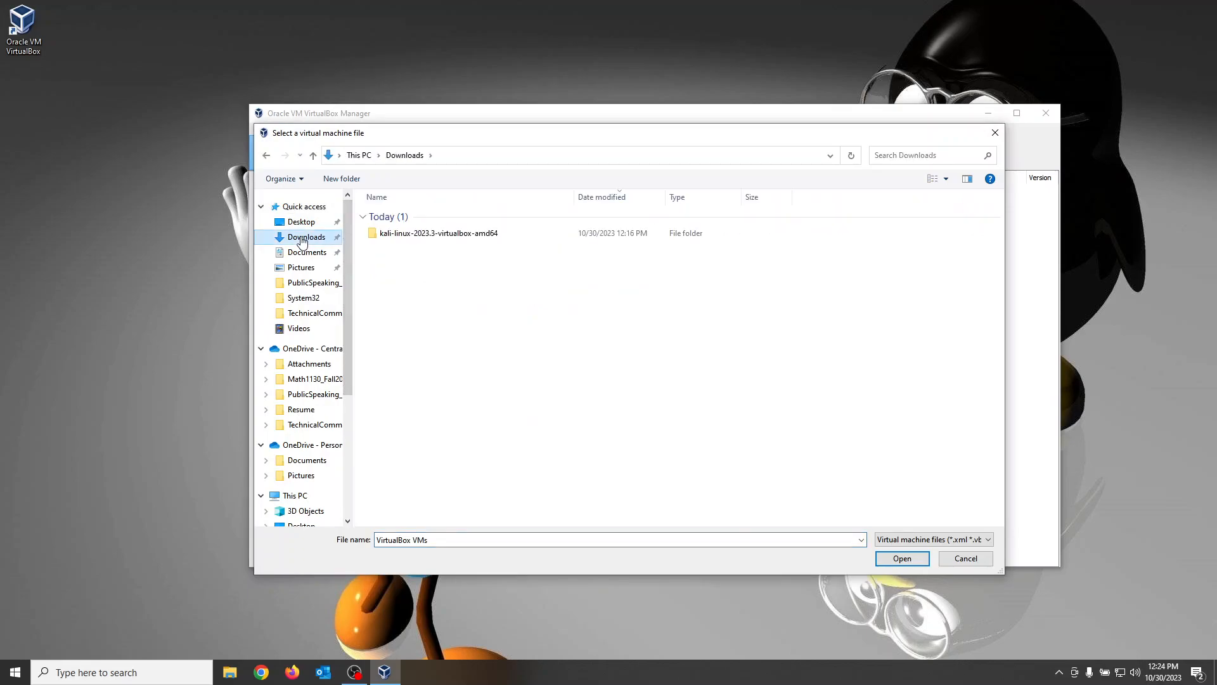
double_click(413, 238)
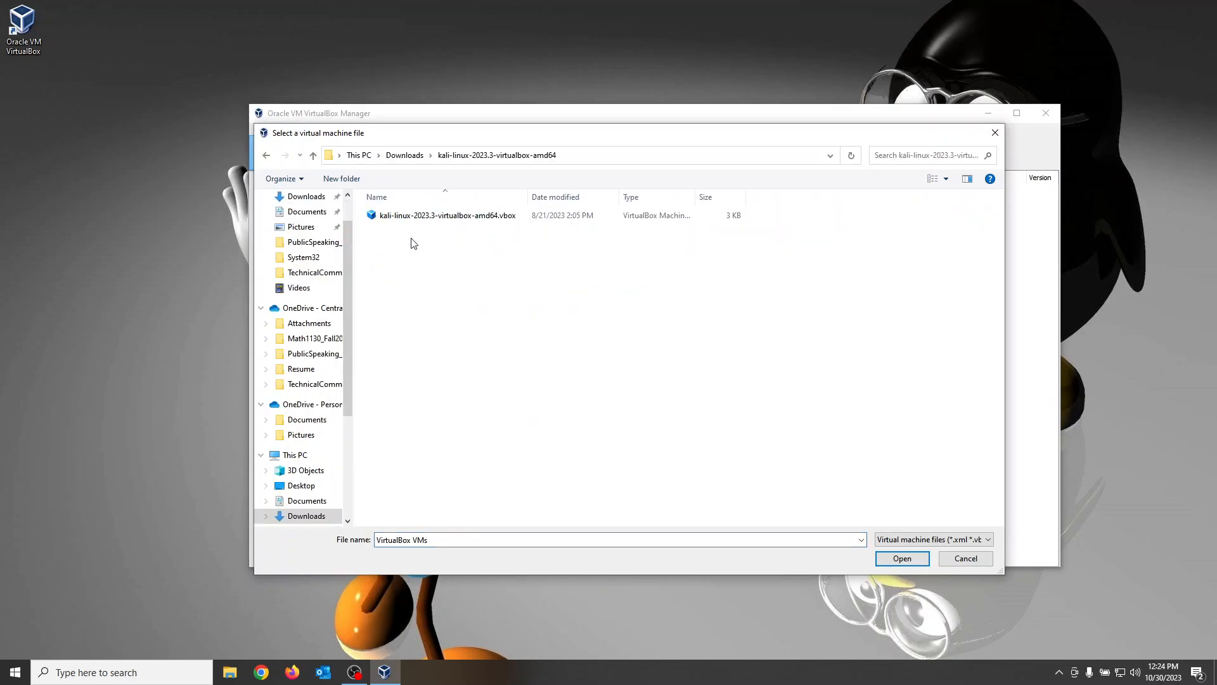
double_click(436, 218)
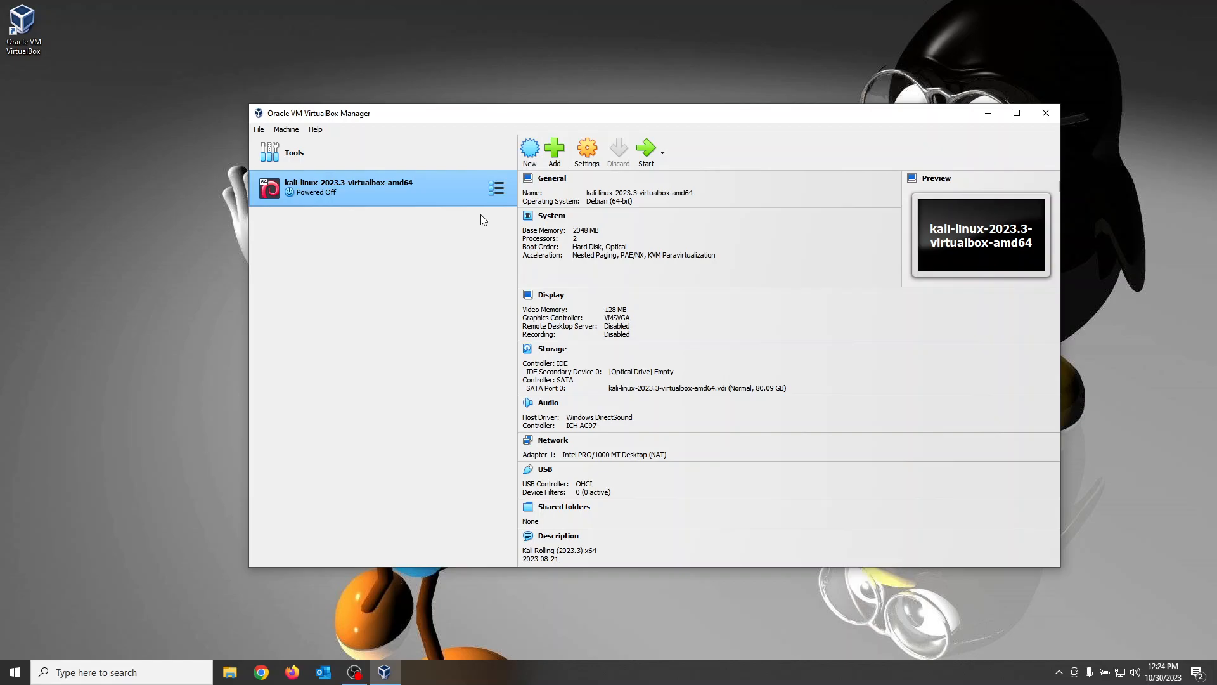
Step: Review the General and System motherboard settings of the Kali Linux virtual machine, including its base memory
right_click(392, 188)
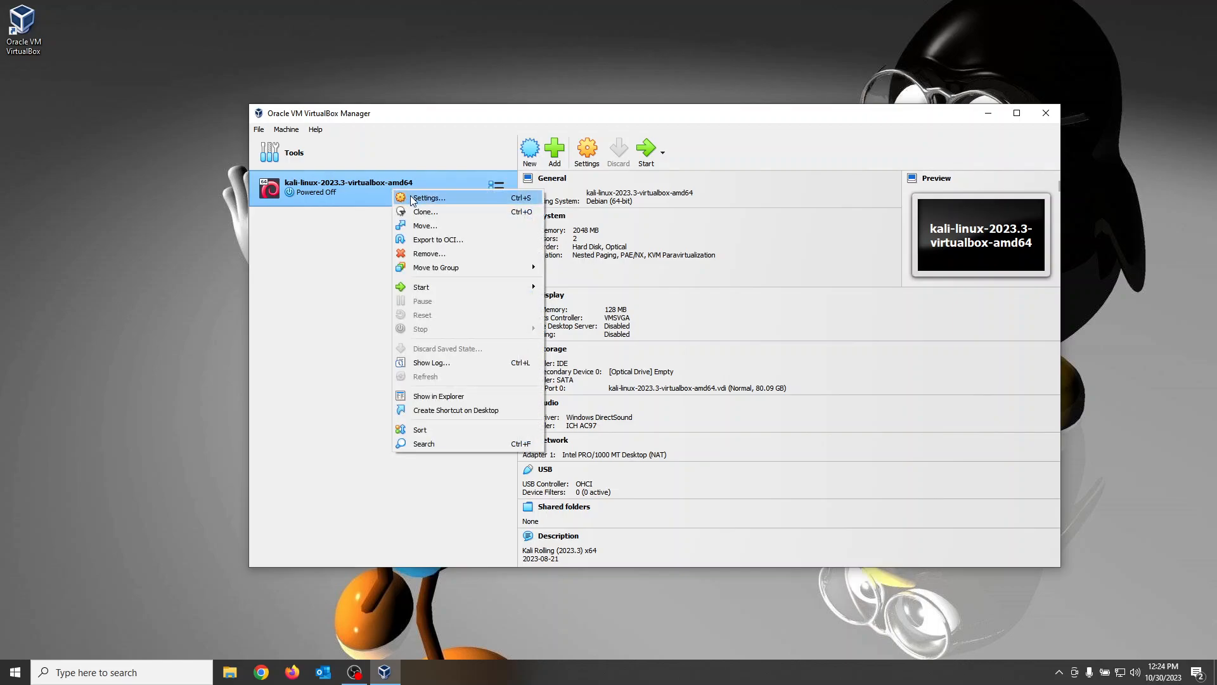
left_click(413, 199)
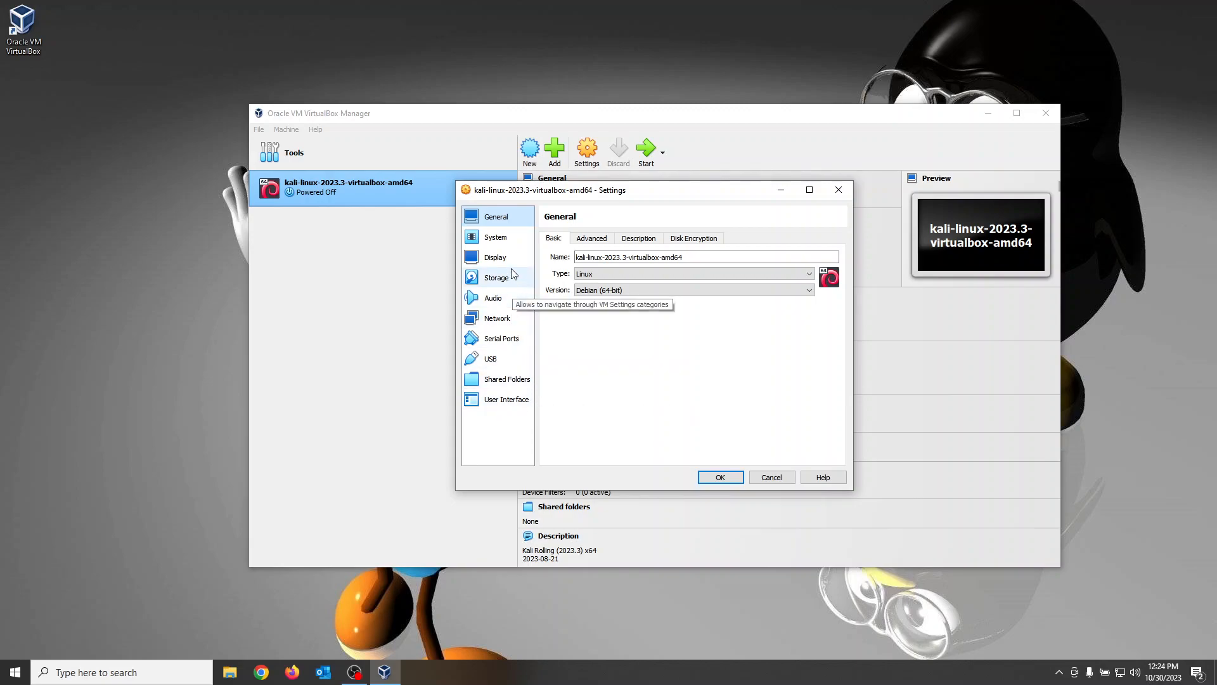
left_click(504, 242)
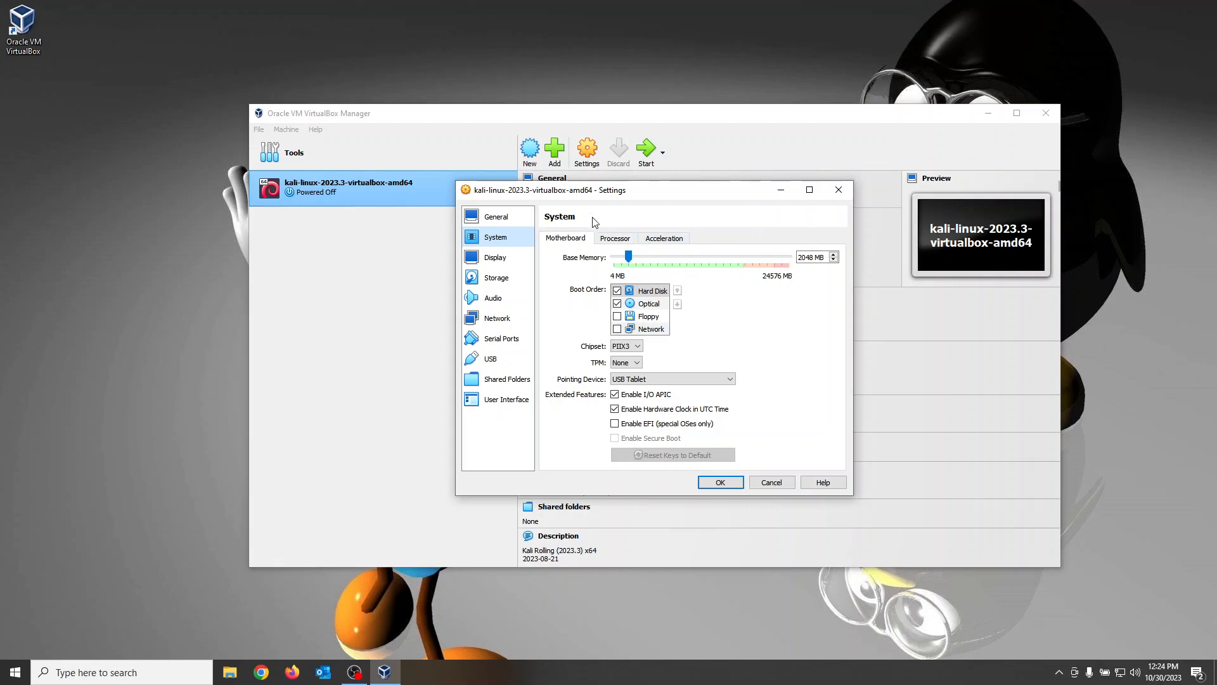
left_click(720, 483)
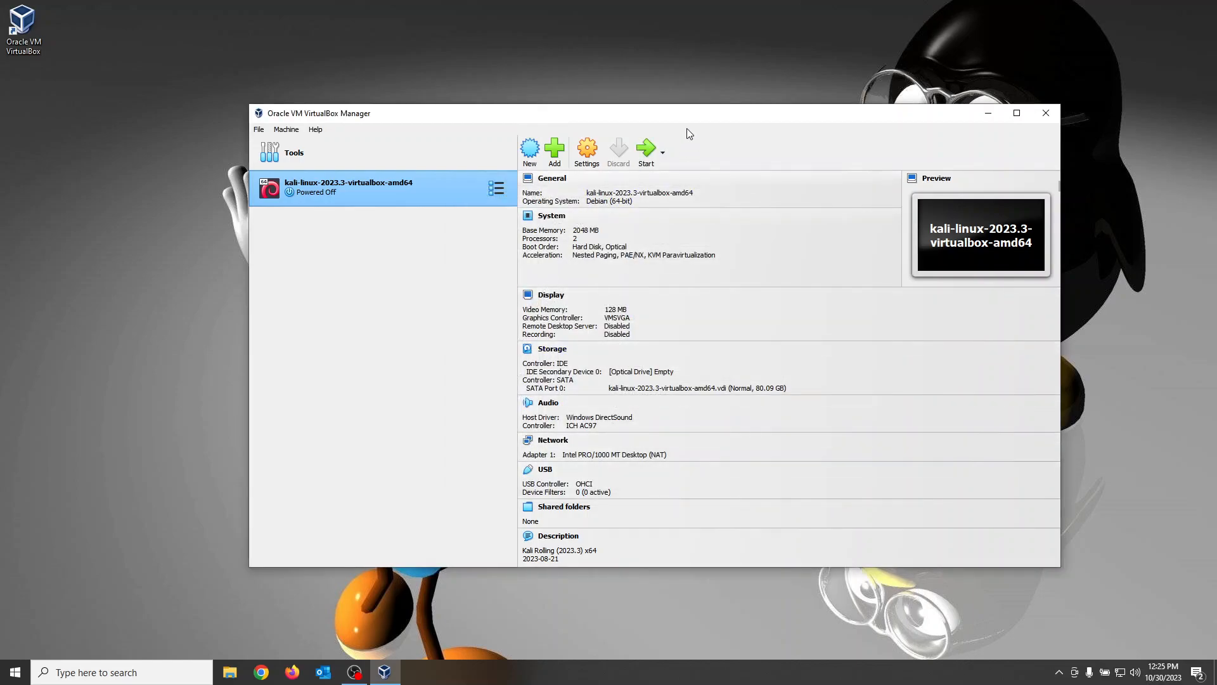
Step: Start the Kali Linux virtual machine and move its window so that it fits fully on the desktop
left_click(646, 151)
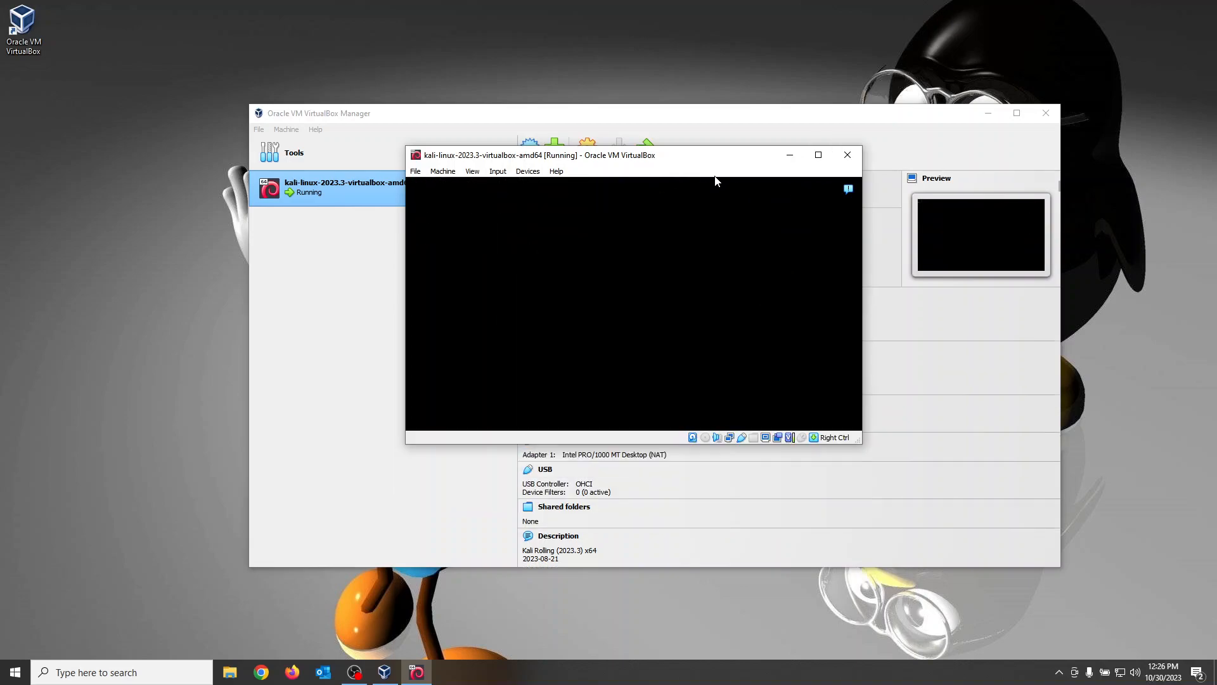
left_click(475, 174)
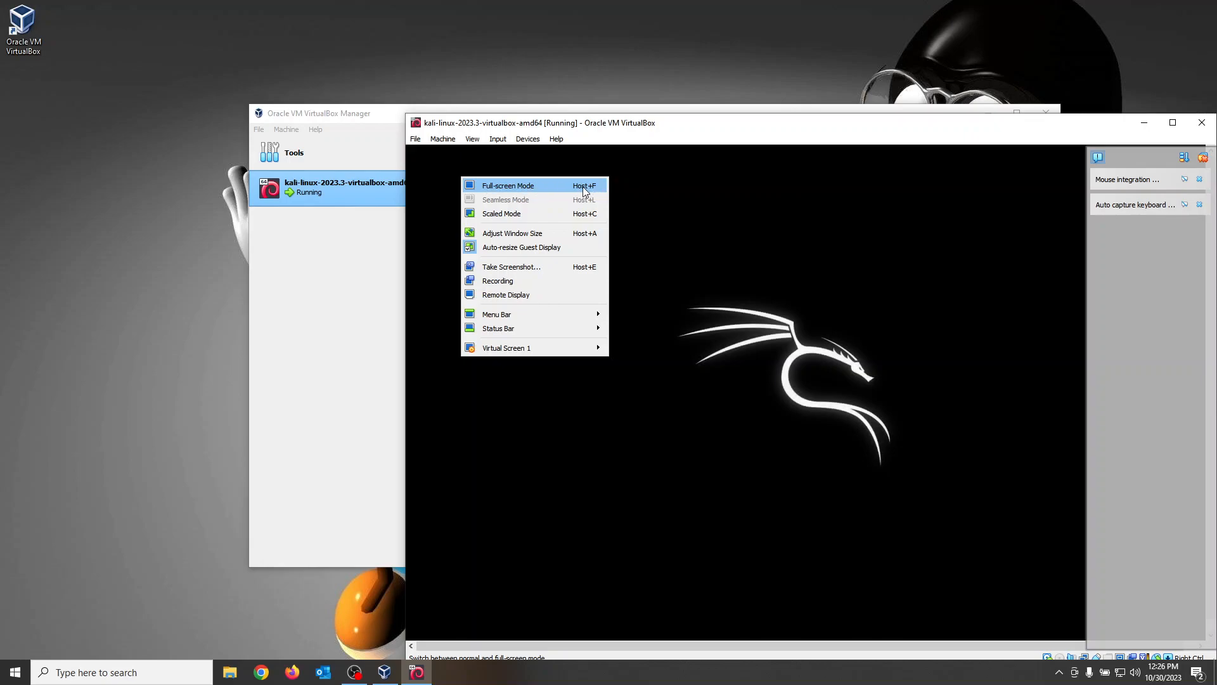
left_click(620, 128)
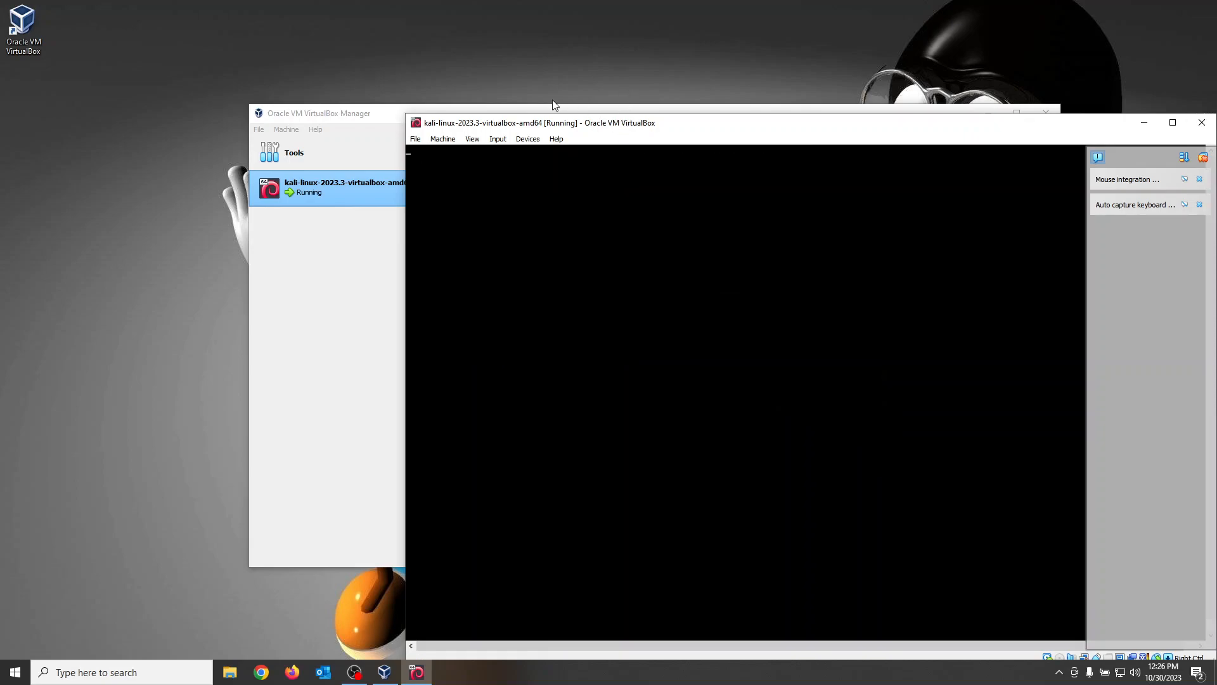
left_click_drag(532, 126, 399, 62)
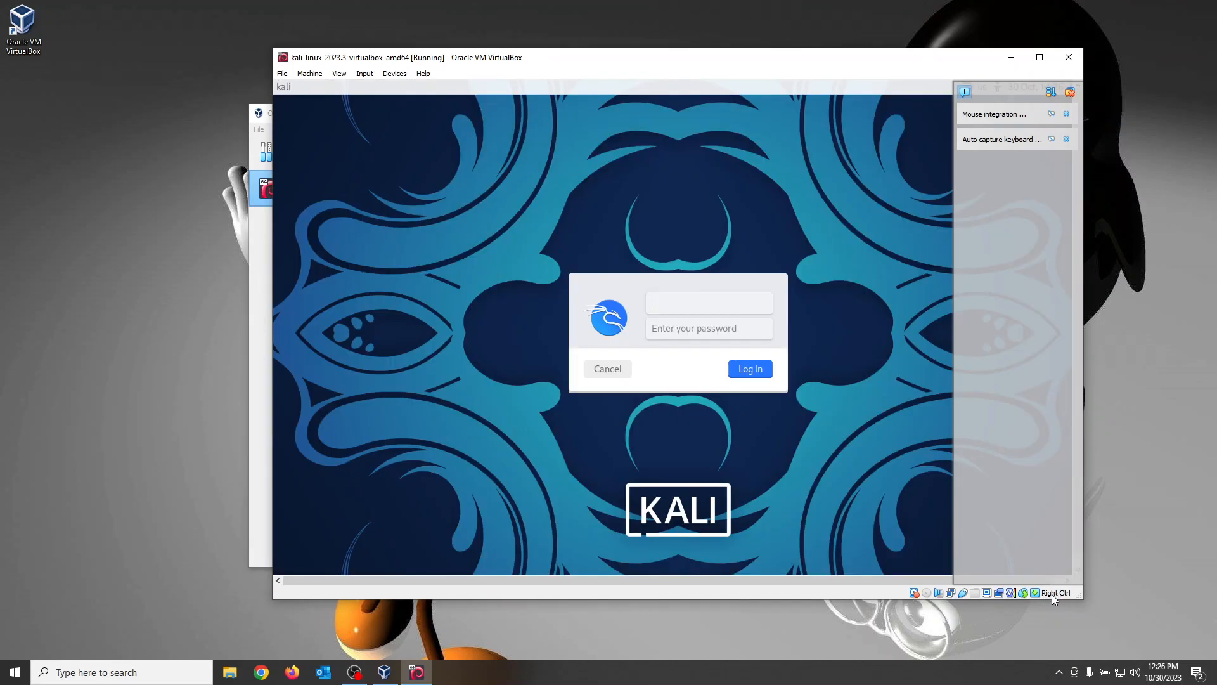
Step: Switch the running Kali Linux virtual machine to full-screen mode and accept the information message
left_click(339, 74)
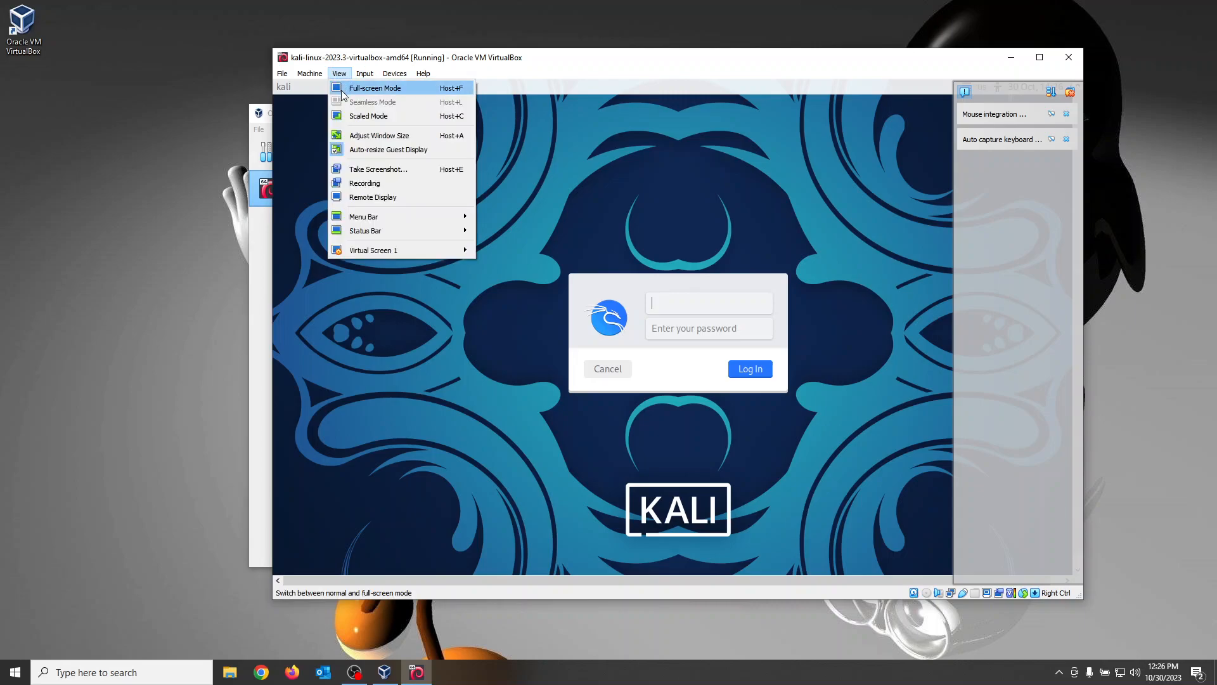
left_click(342, 94)
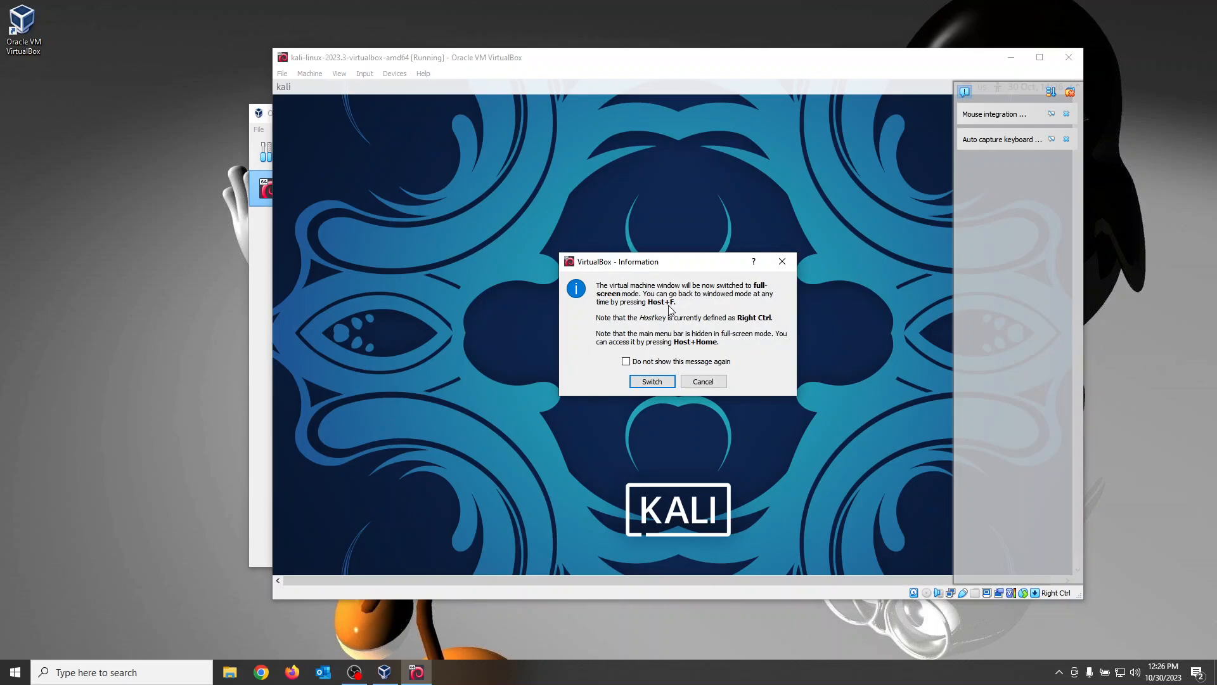
left_click(659, 380)
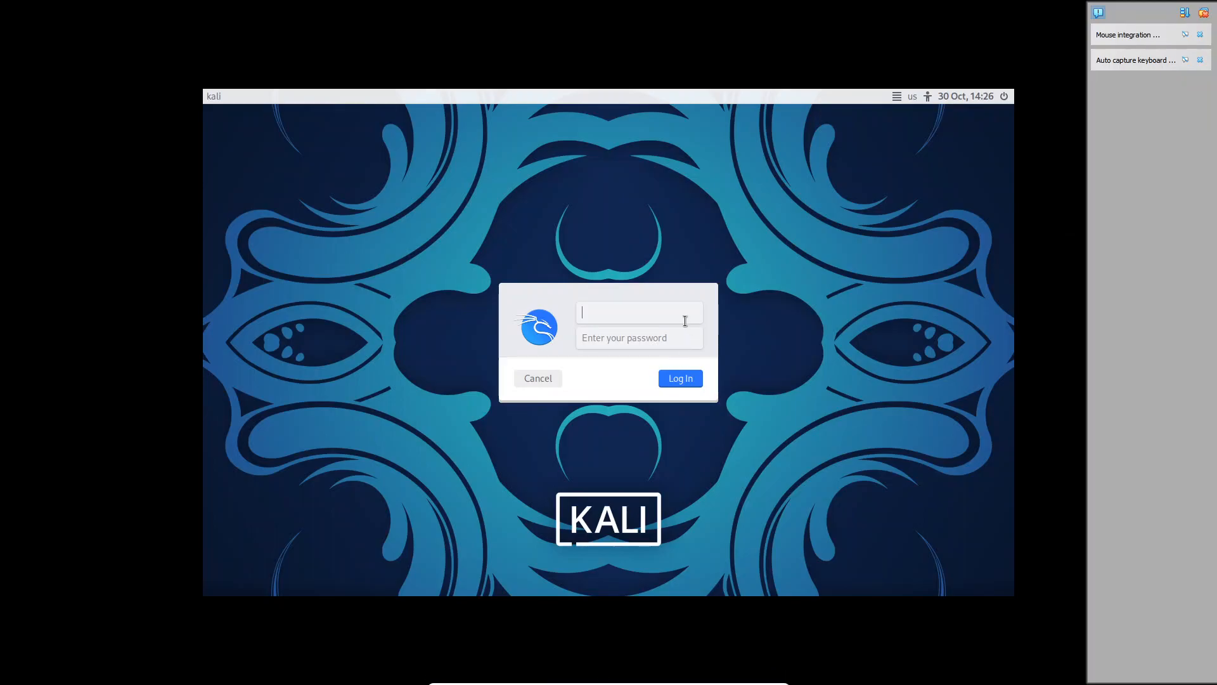
Step: Log in to the Kali Linux guest as user kali, entering the account password
type("kali")
key("Tab")
type("kali")
key("Return")
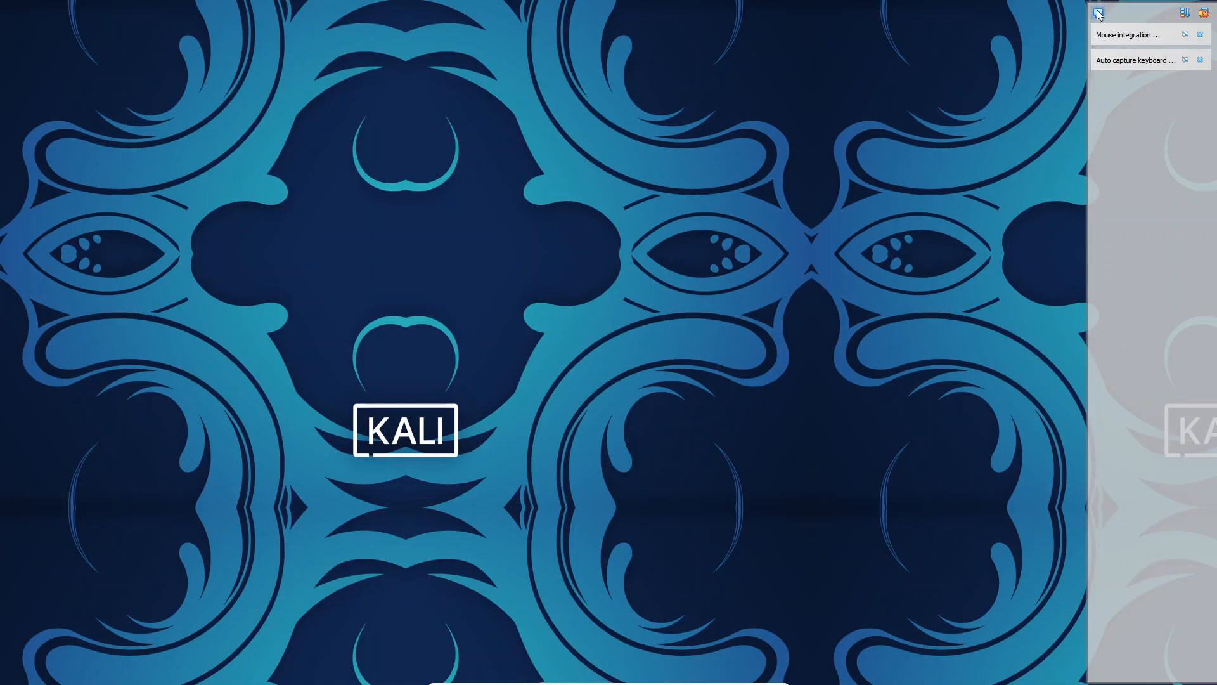
Step: Hide the virtual machine's notification messages and switch to windowed mode and back to full screen to refresh the desktop
left_click(1099, 12)
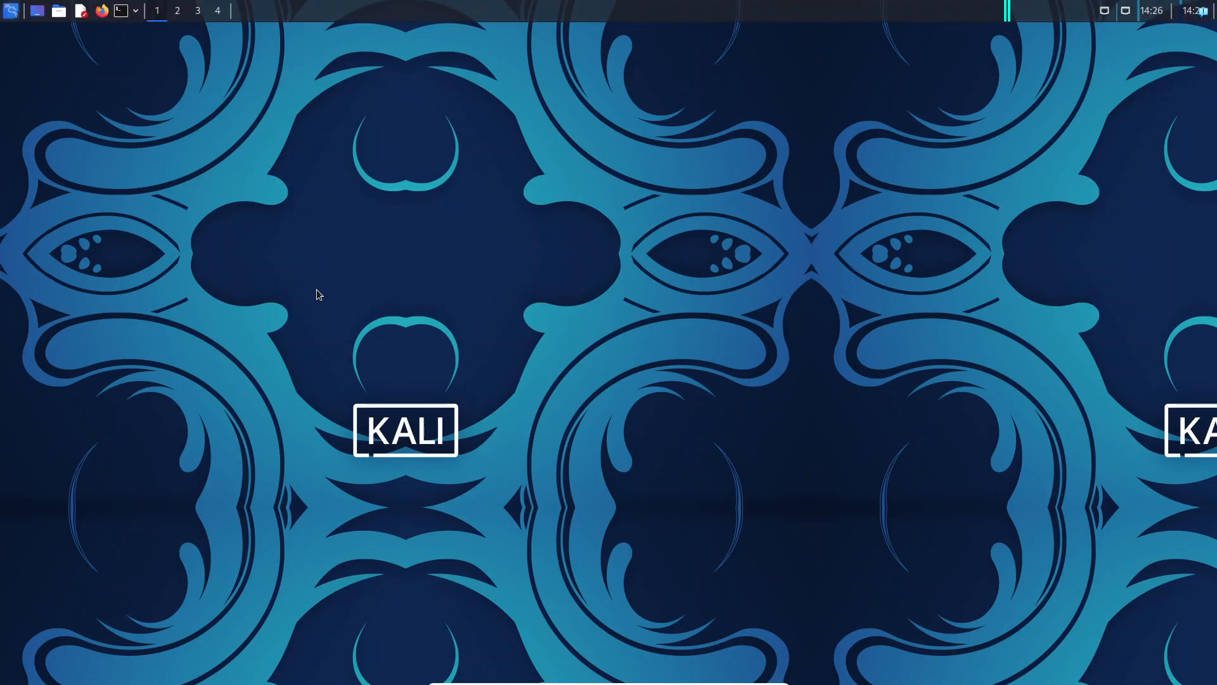
key("Control_R+f")
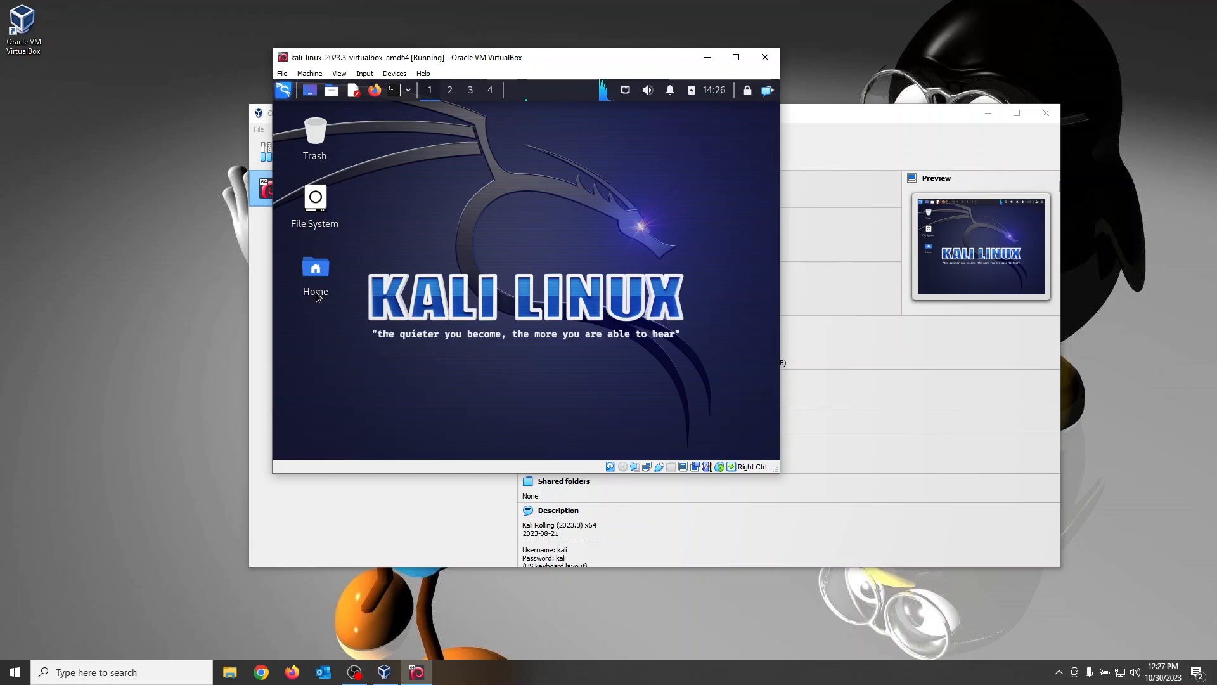
key("Control_R+f")
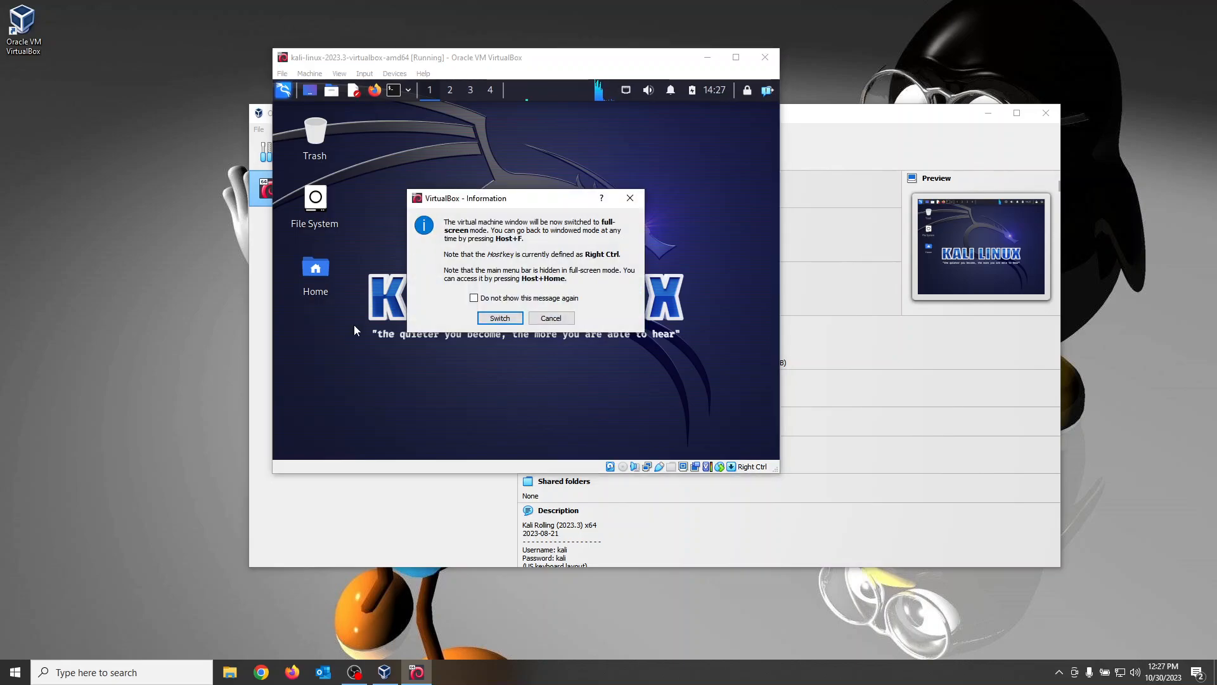
left_click(500, 317)
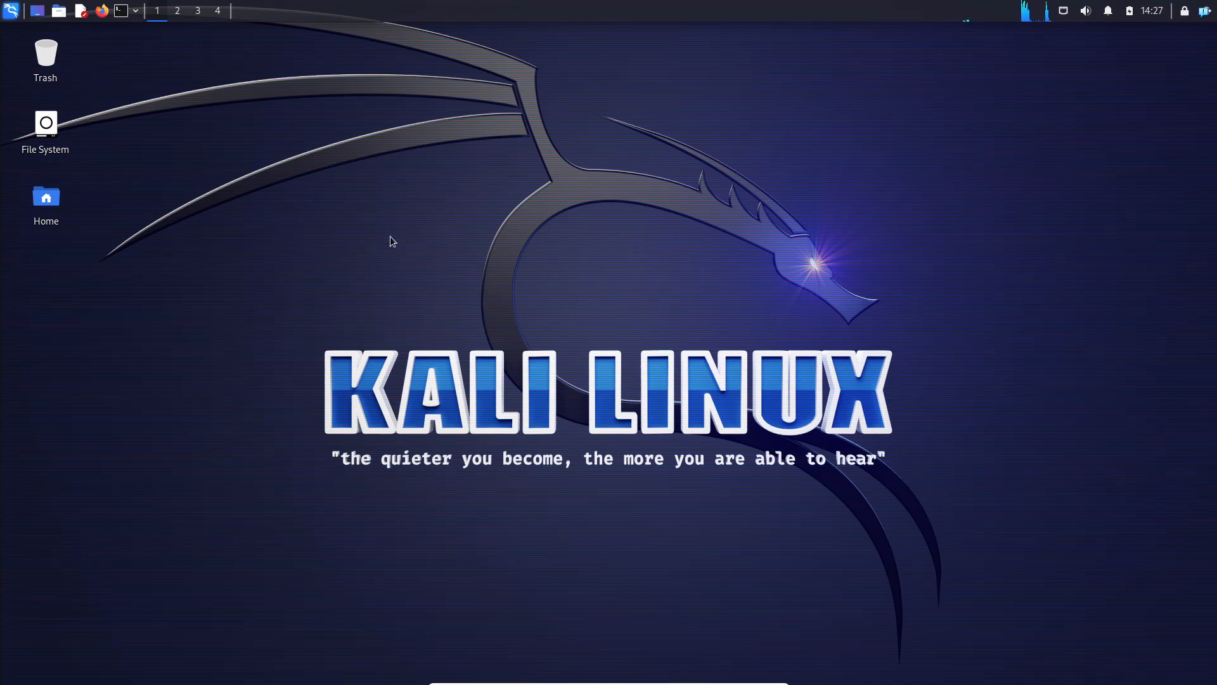
Step: Open a terminal near the desktop's centre and change the account password with passwd, entering the current password and the new password twice
left_click(121, 12)
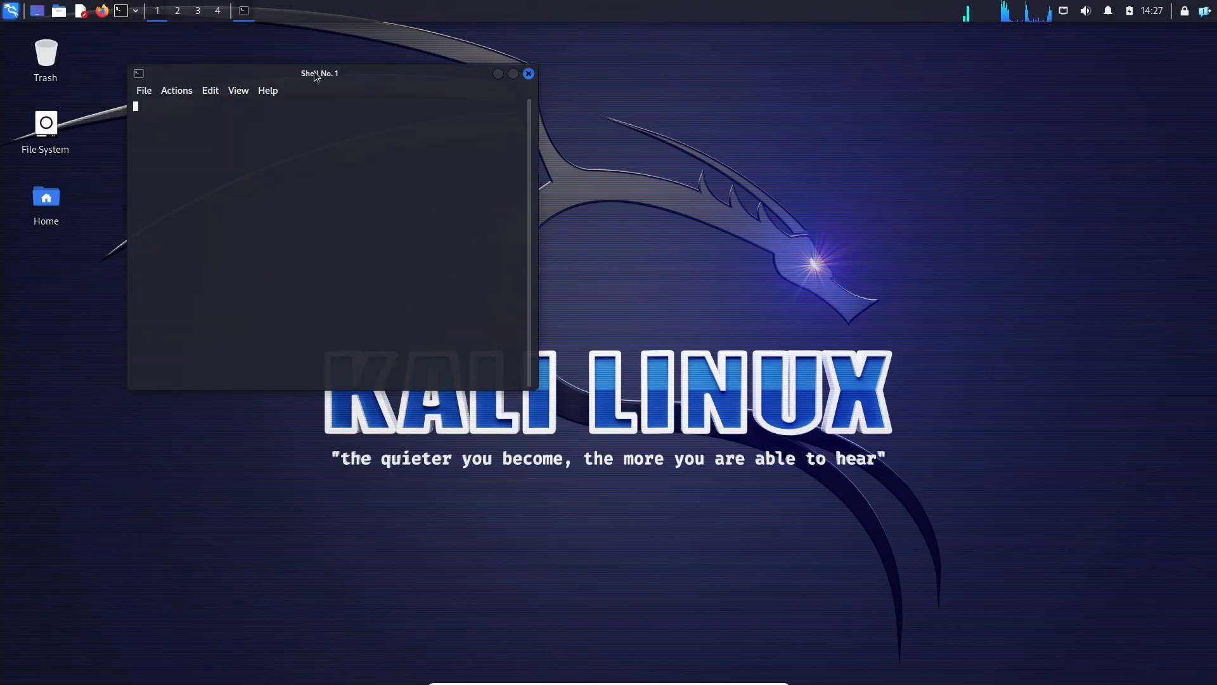
left_click_drag(321, 75, 665, 160)
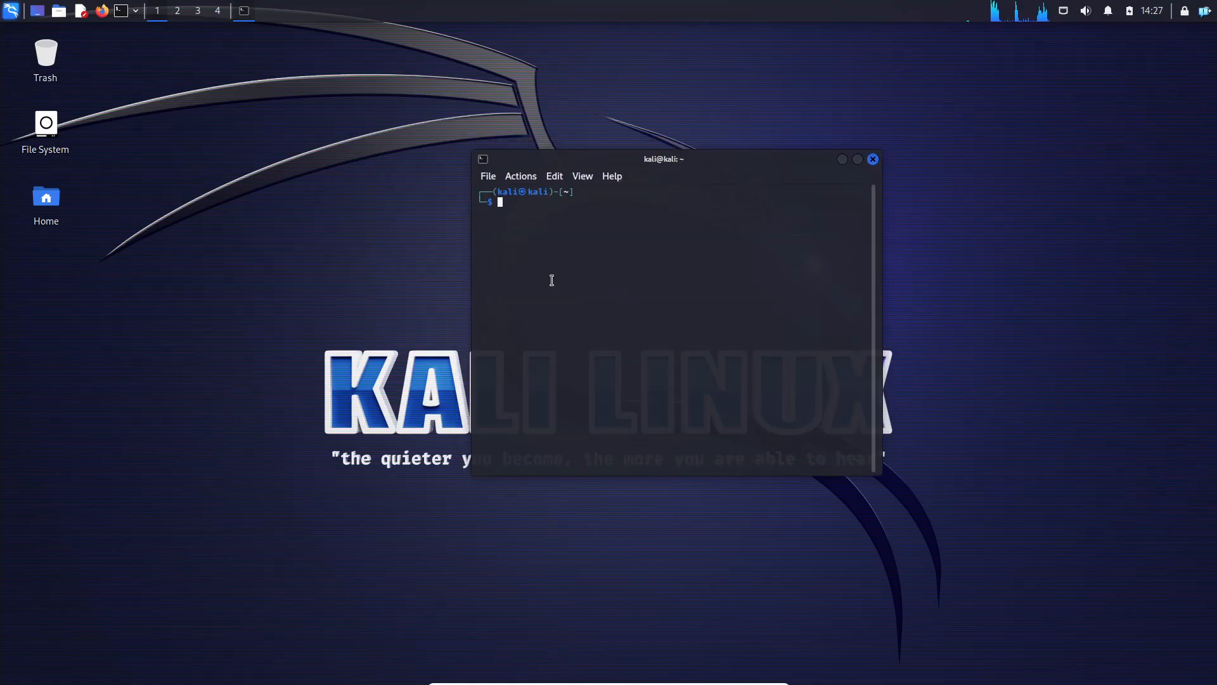
type("pas")
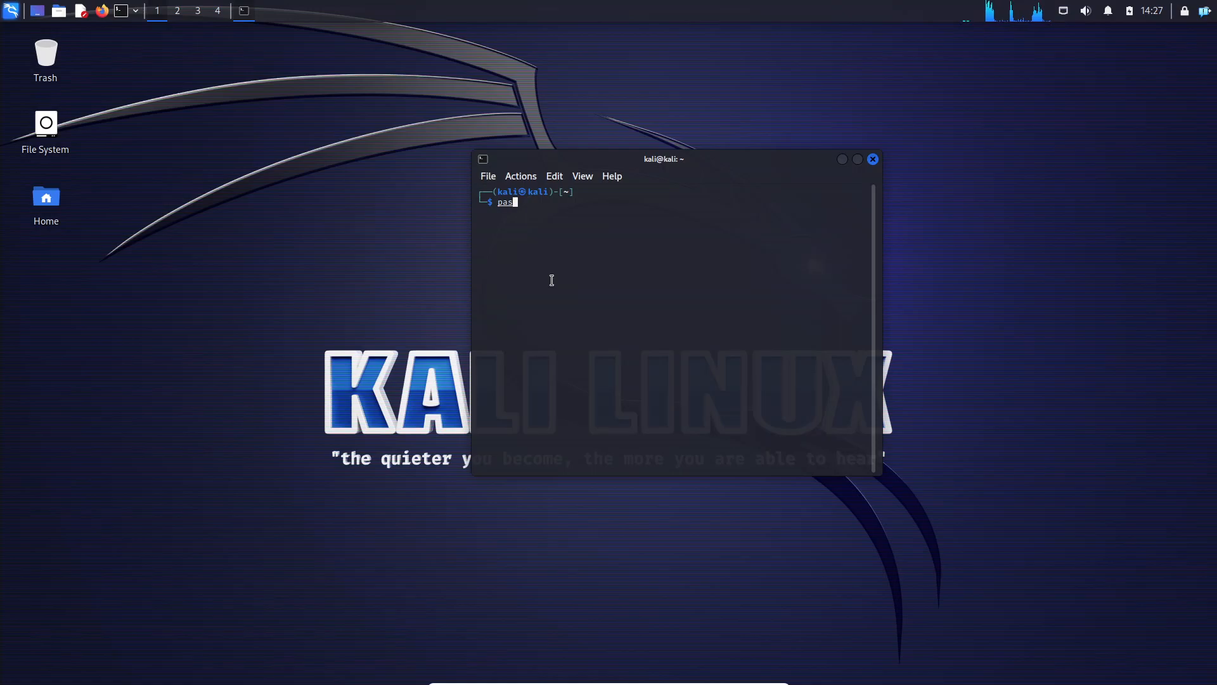
type("swd")
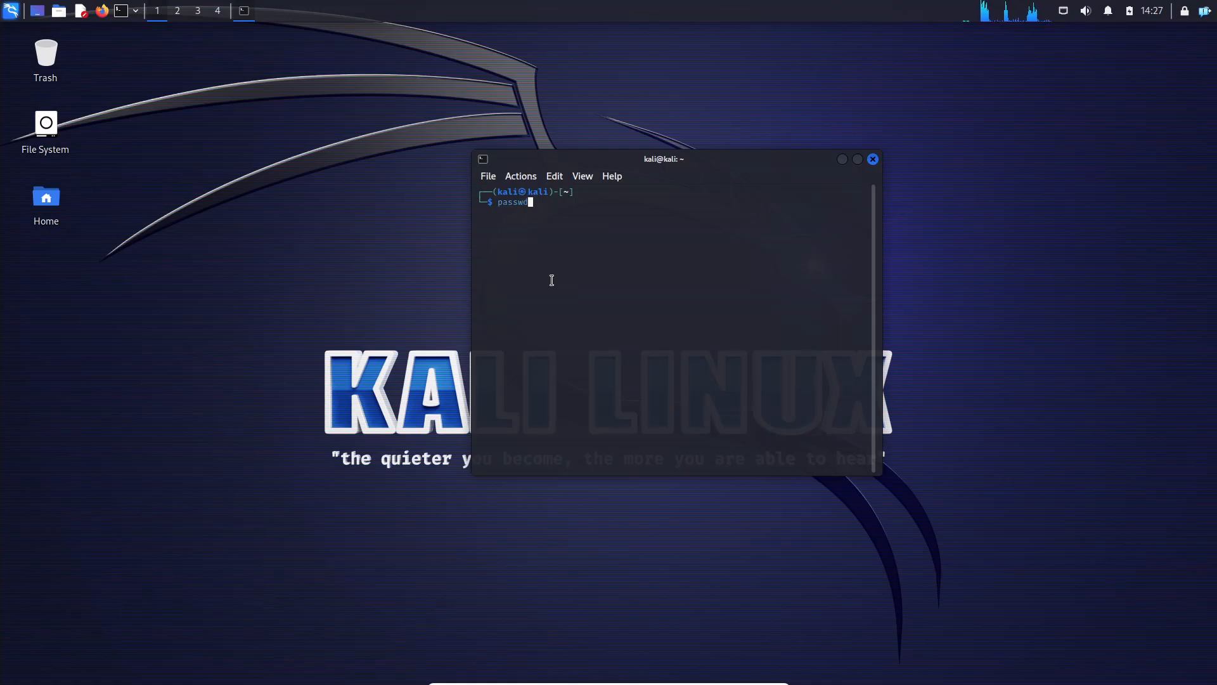
key("Return")
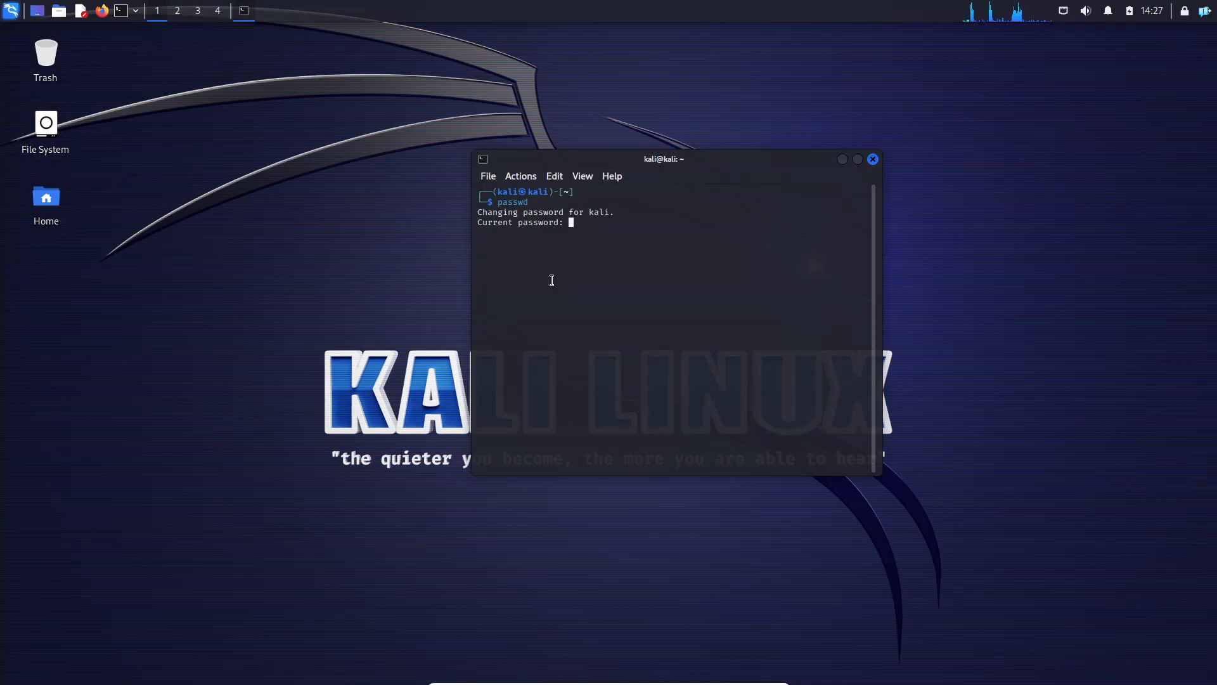
key("Return")
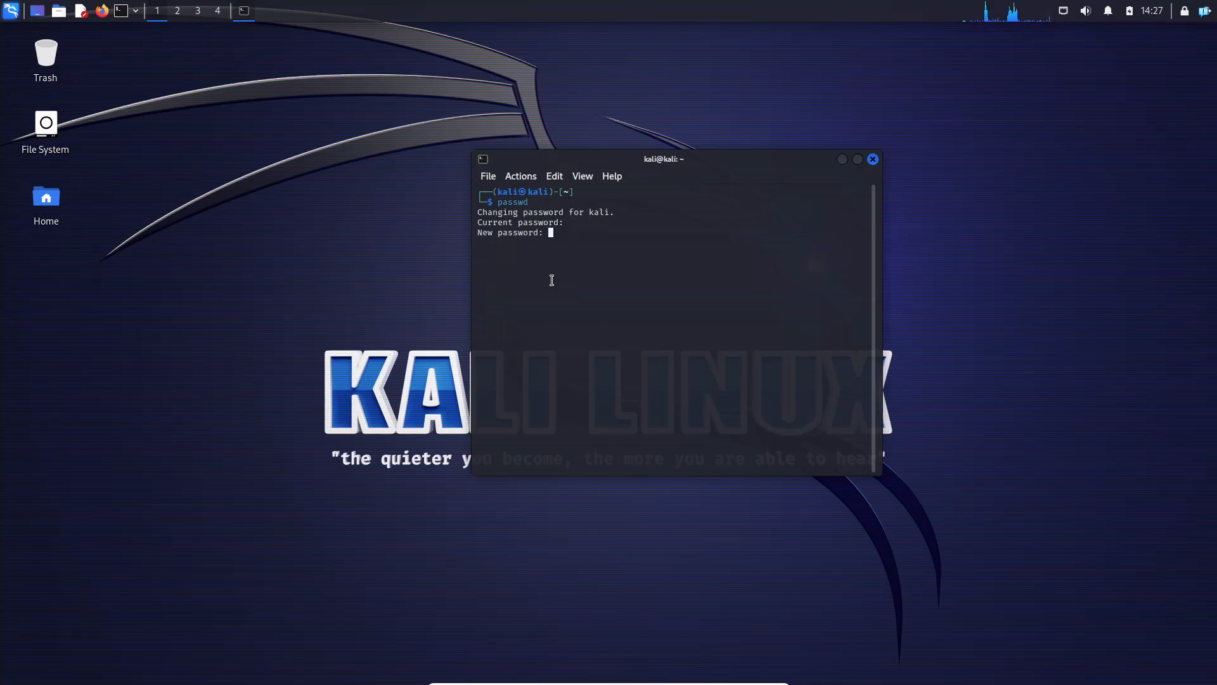
key("Return")
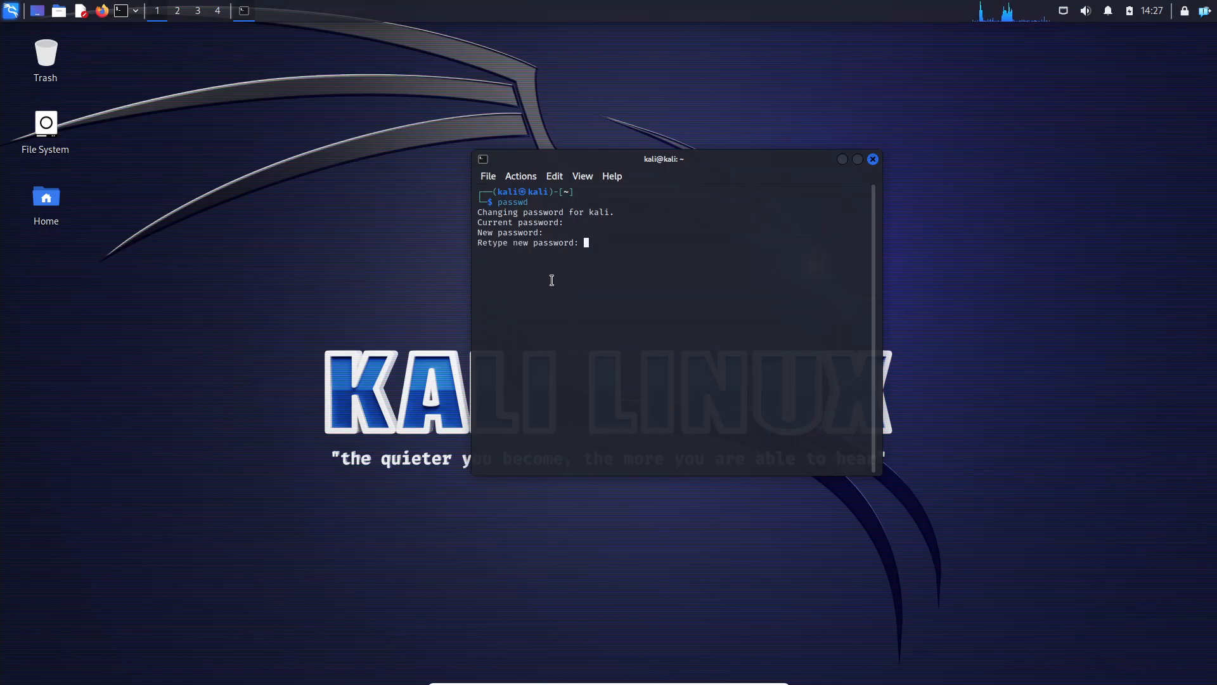
key("Return")
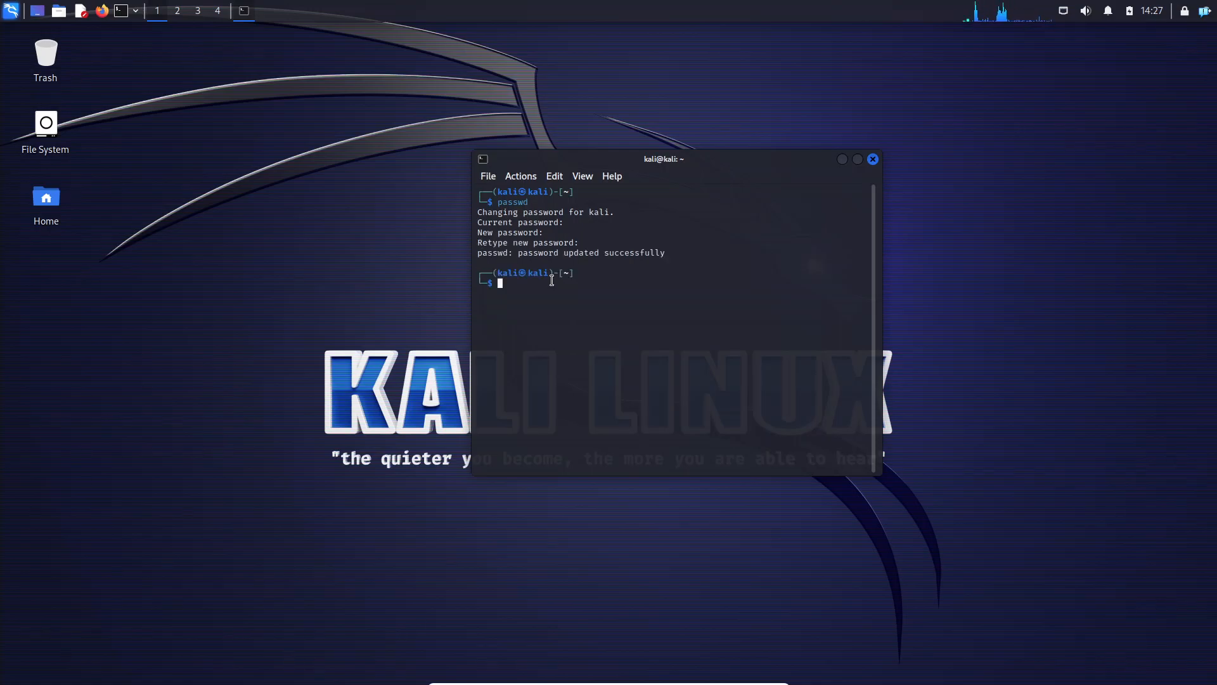